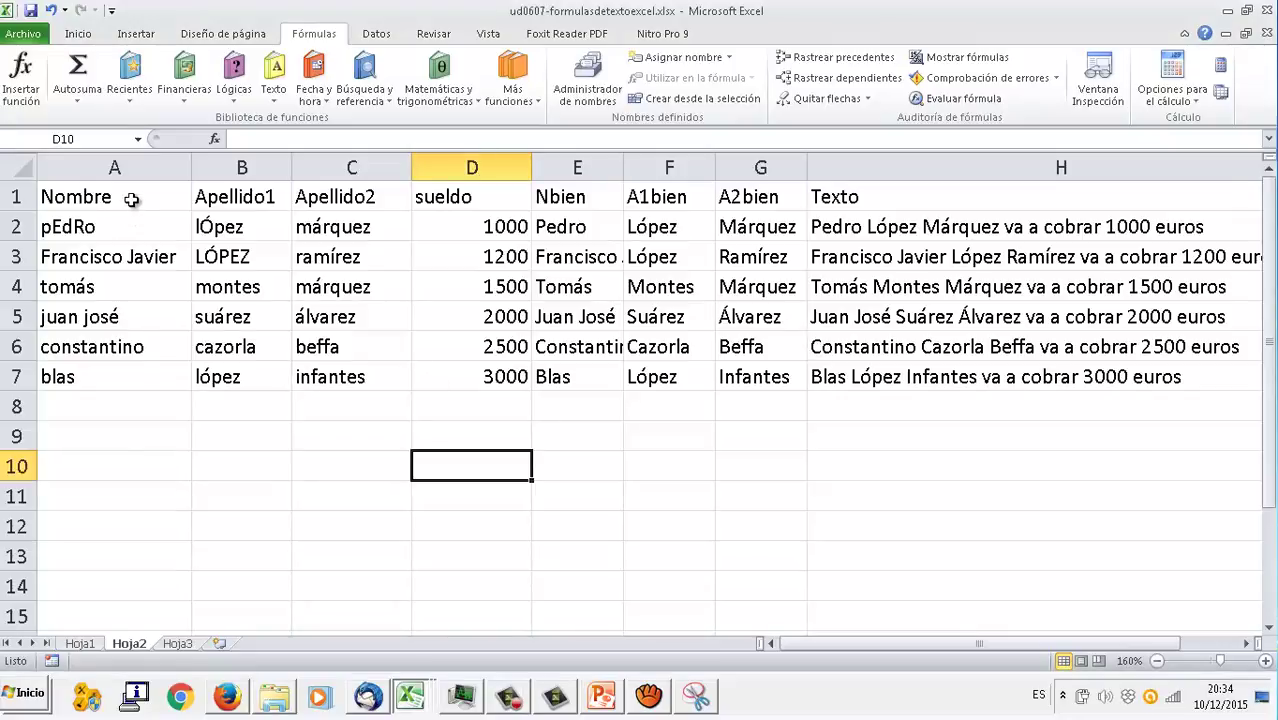
# - Copy the A1:D7 name and salary table and add a new sheet, Hoja4
pyautogui.moveTo(133, 197); pyautogui.dragTo(462, 370)
pyautogui.hotkey('ctrl', 'c')
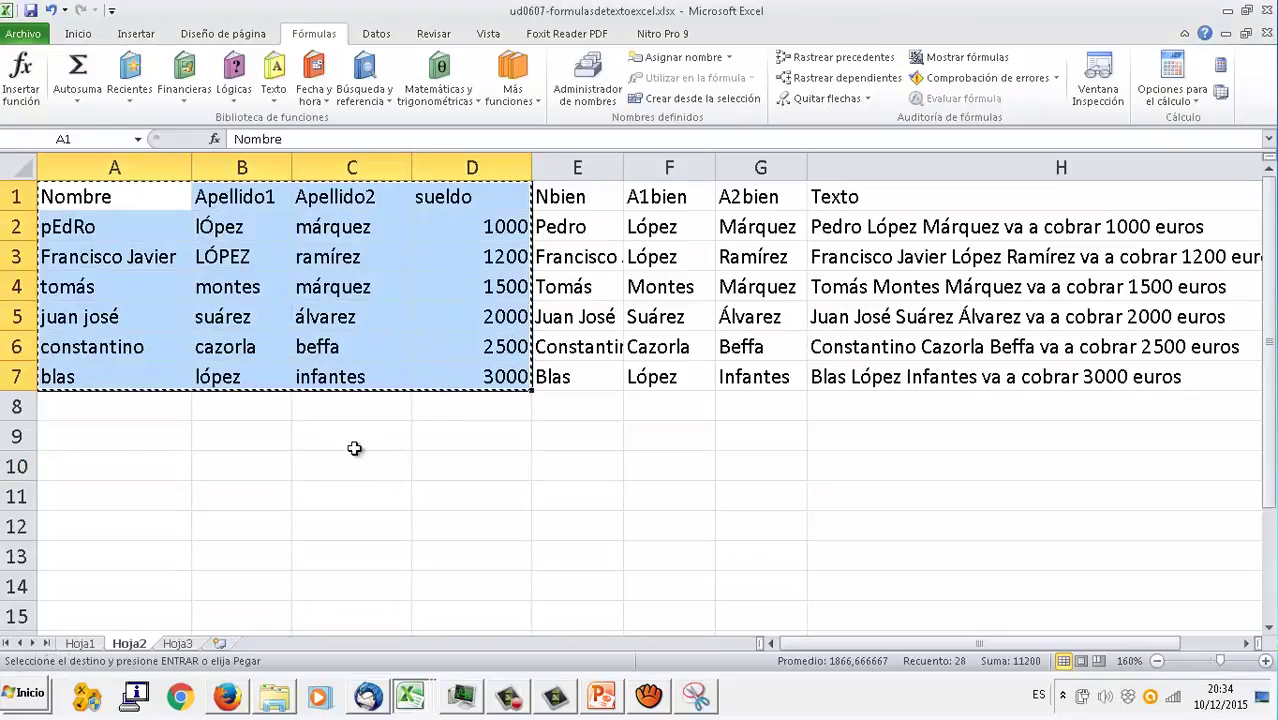
pyautogui.click(178, 643)
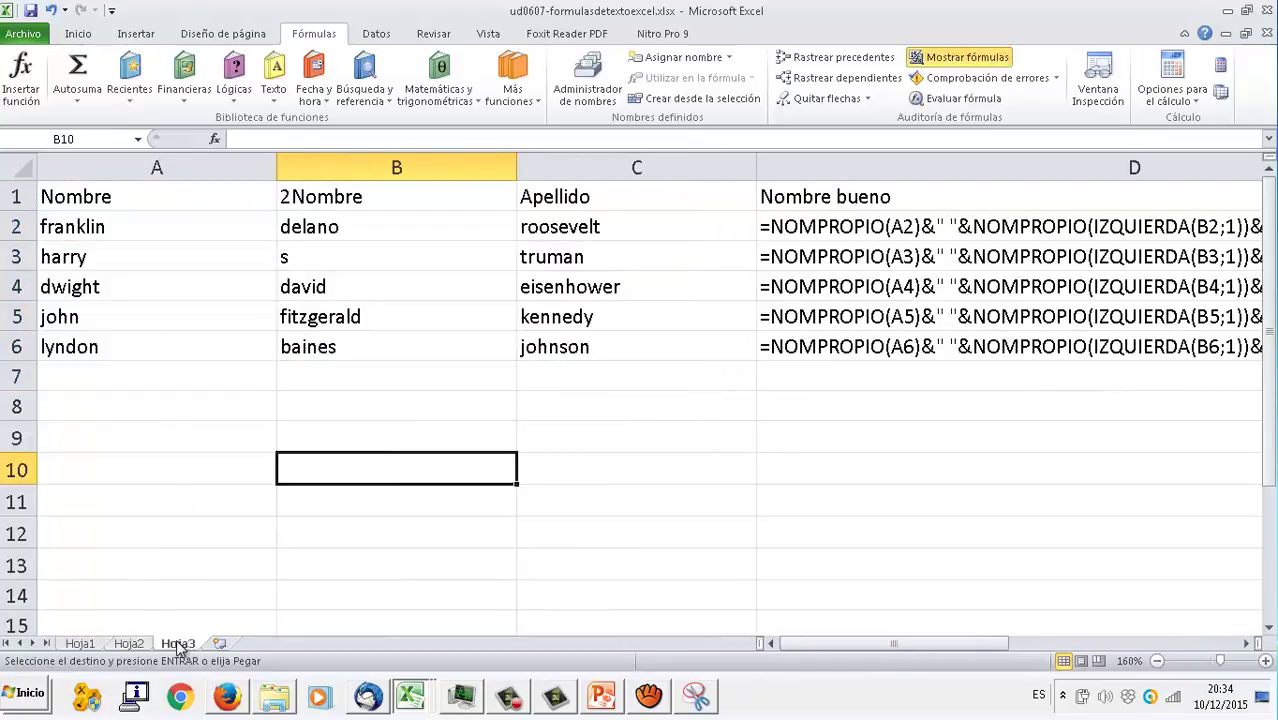
pyautogui.rightClick(178, 643)
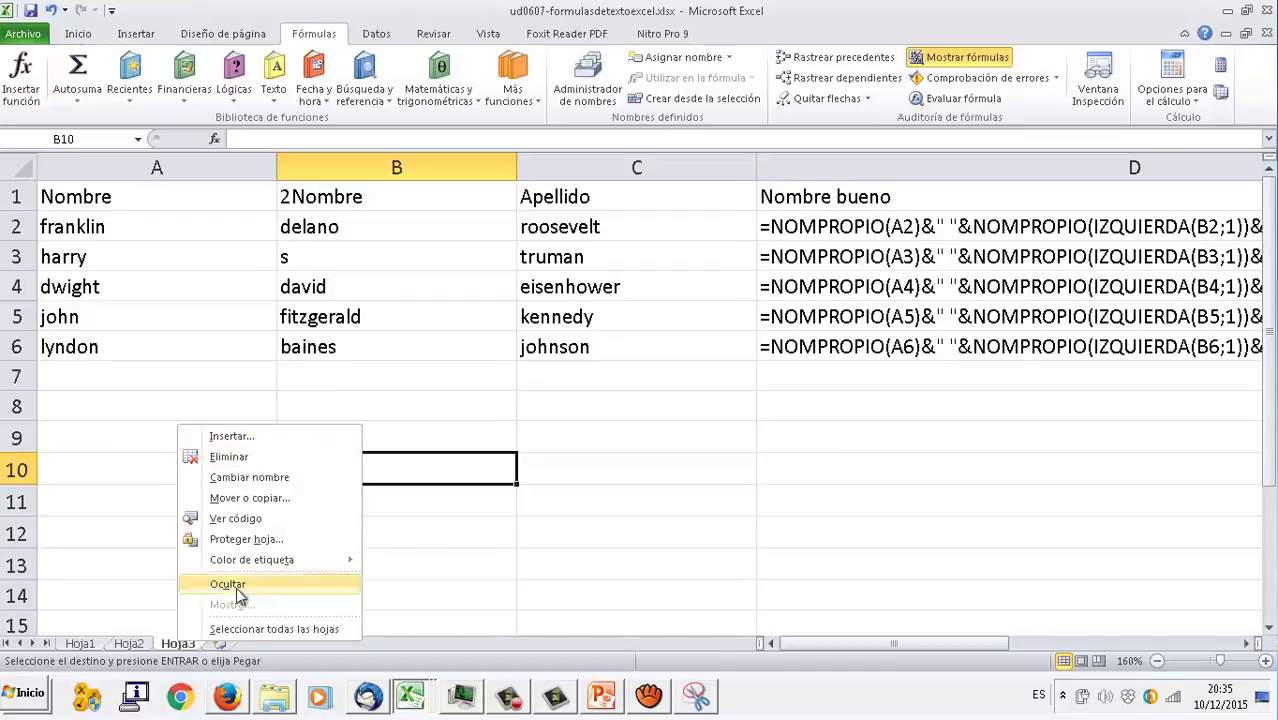
pyautogui.click(222, 648)
pyautogui.click(222, 648)
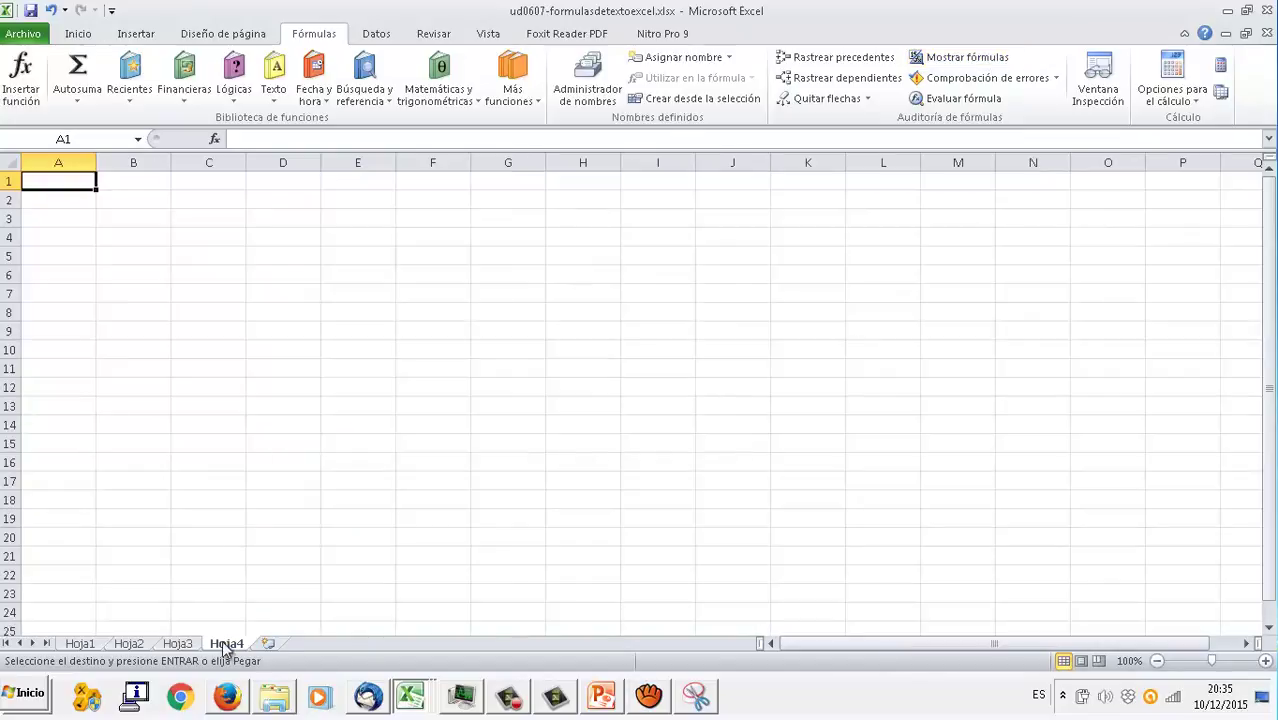
# - Paste the table at A1 of Hoja4 and zoom in on it
pyautogui.hotkey('ctrl', 'v')
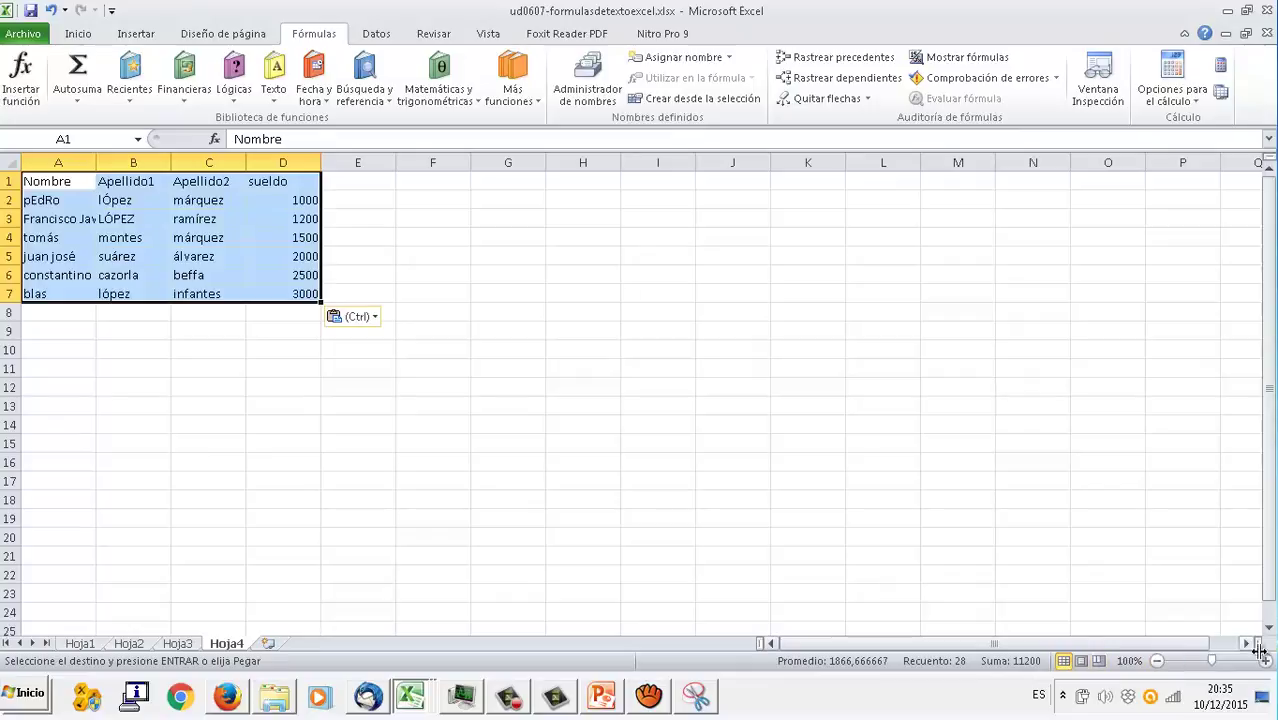
pyautogui.click(1266, 661)
pyautogui.click(1266, 661)
pyautogui.click(1266, 661)
pyautogui.click(1266, 661)
pyautogui.click(1266, 661)
pyautogui.click(1266, 661)
pyautogui.click(1266, 661)
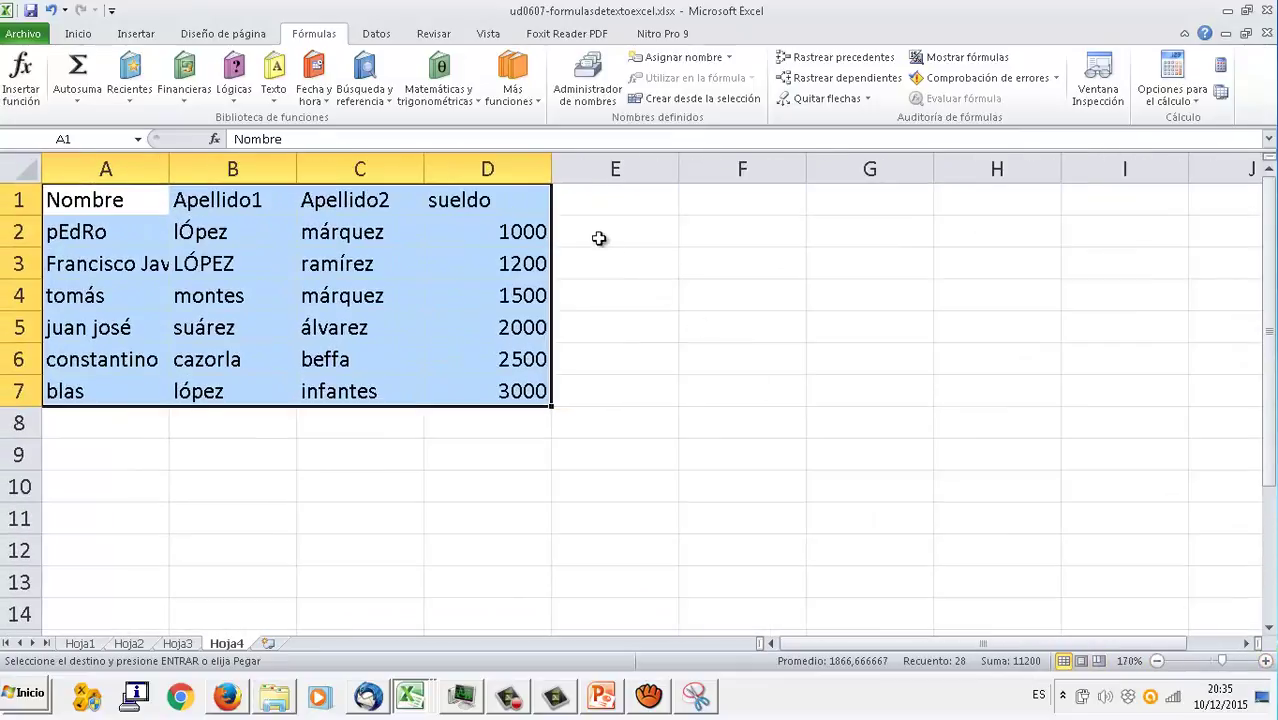
pyautogui.click(610, 200)
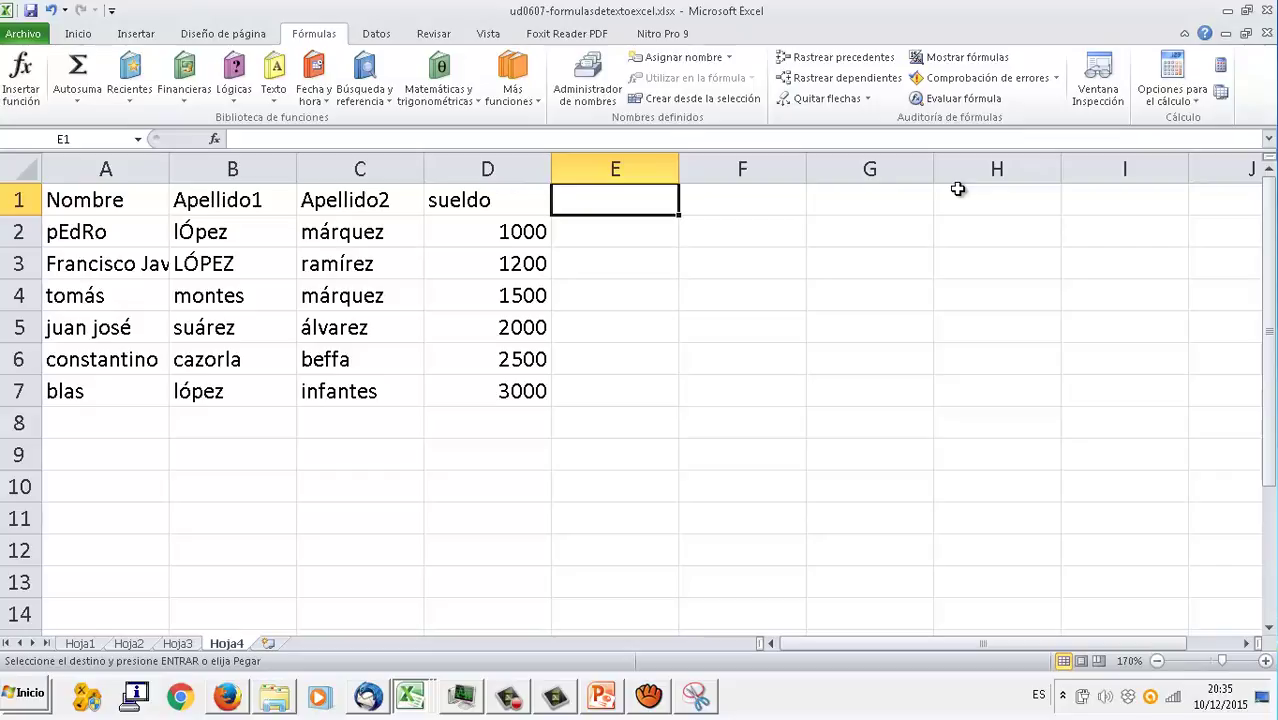
# - Enter the headers Nombre, APE1 and APE2 in E1:G1
pyautogui.write('Nombre')
pyautogui.press('Tab')
pyautogui.write('A')
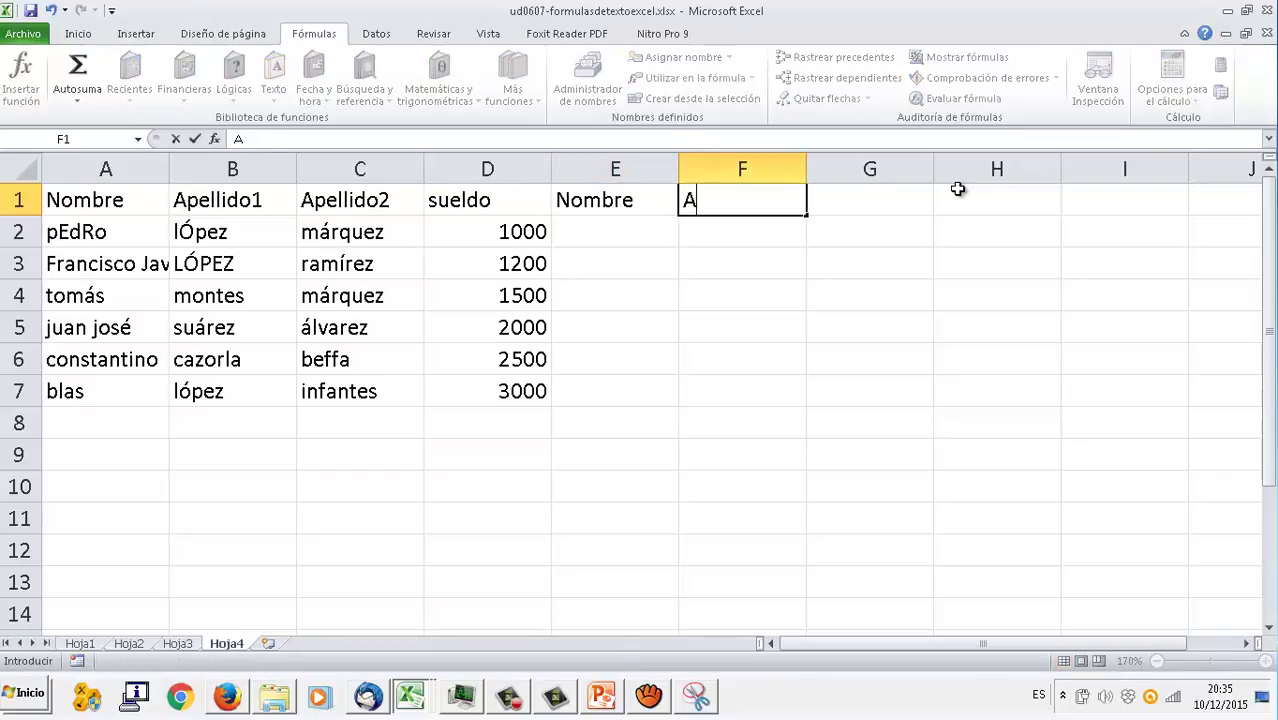
pyautogui.write('PE1')
pyautogui.press('BackSpace')
pyautogui.write('PE1º')
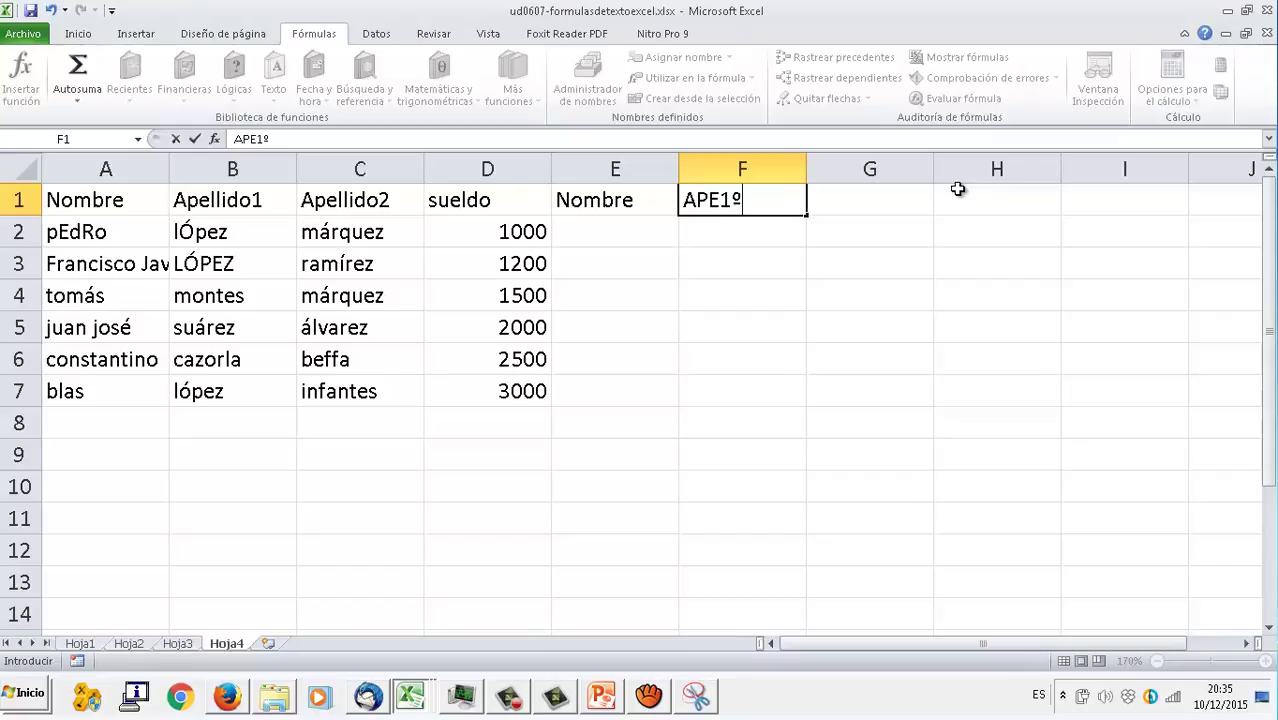
pyautogui.press('Tab')
pyautogui.write('AP')
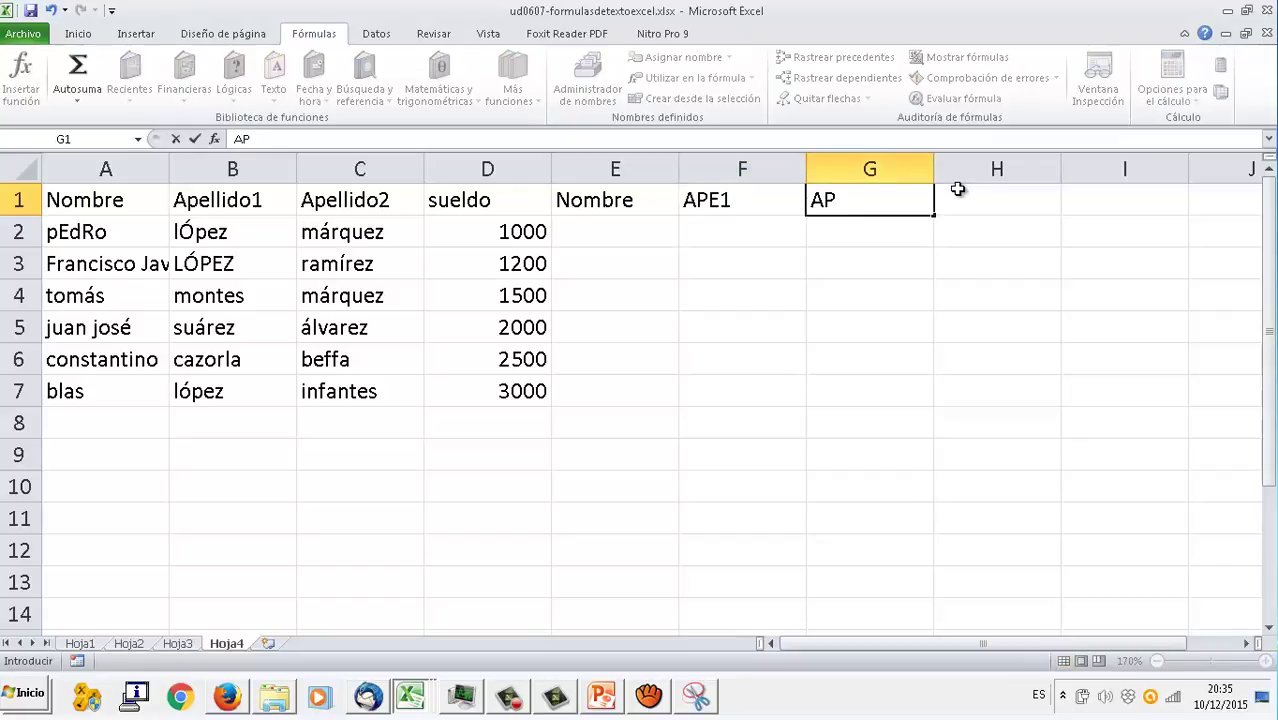
pyautogui.write('E2')
pyautogui.press('Tab')
# - Fill E2:E7 with =NOMPROPIO(A2) to show proper-case first names, Pedro to Blas
pyautogui.press('Return')
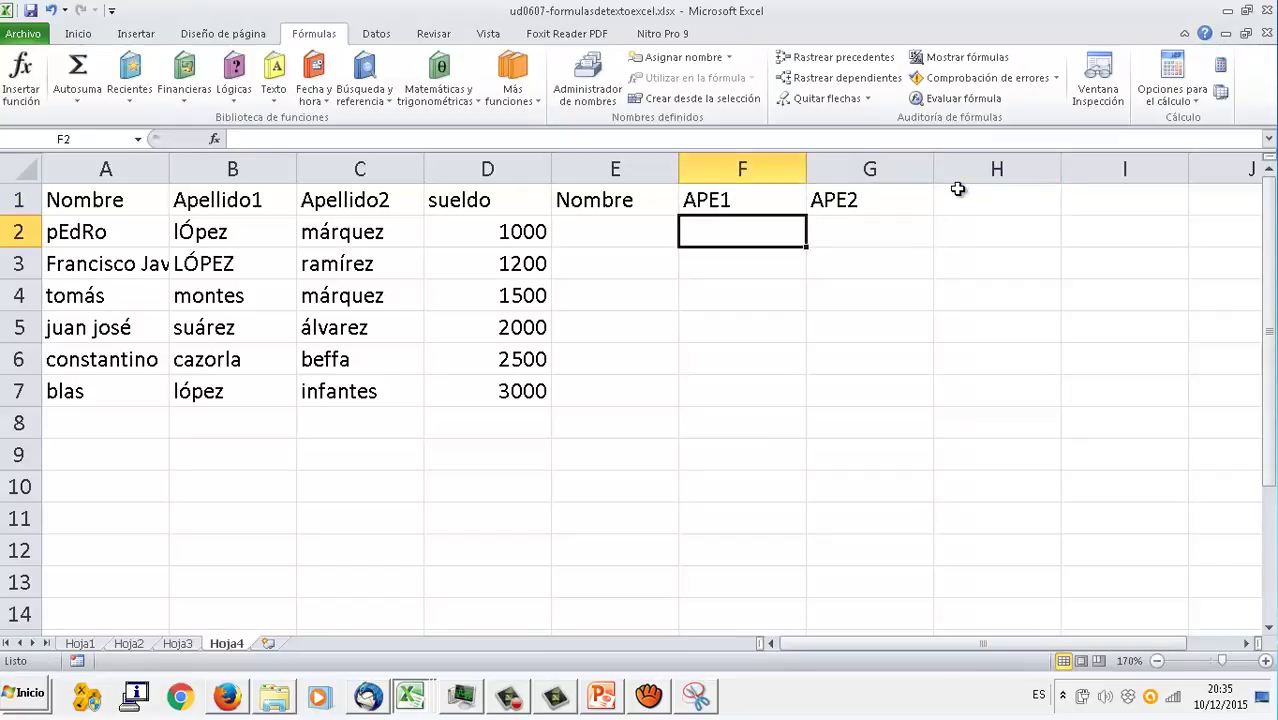
pyautogui.write('=NOM')
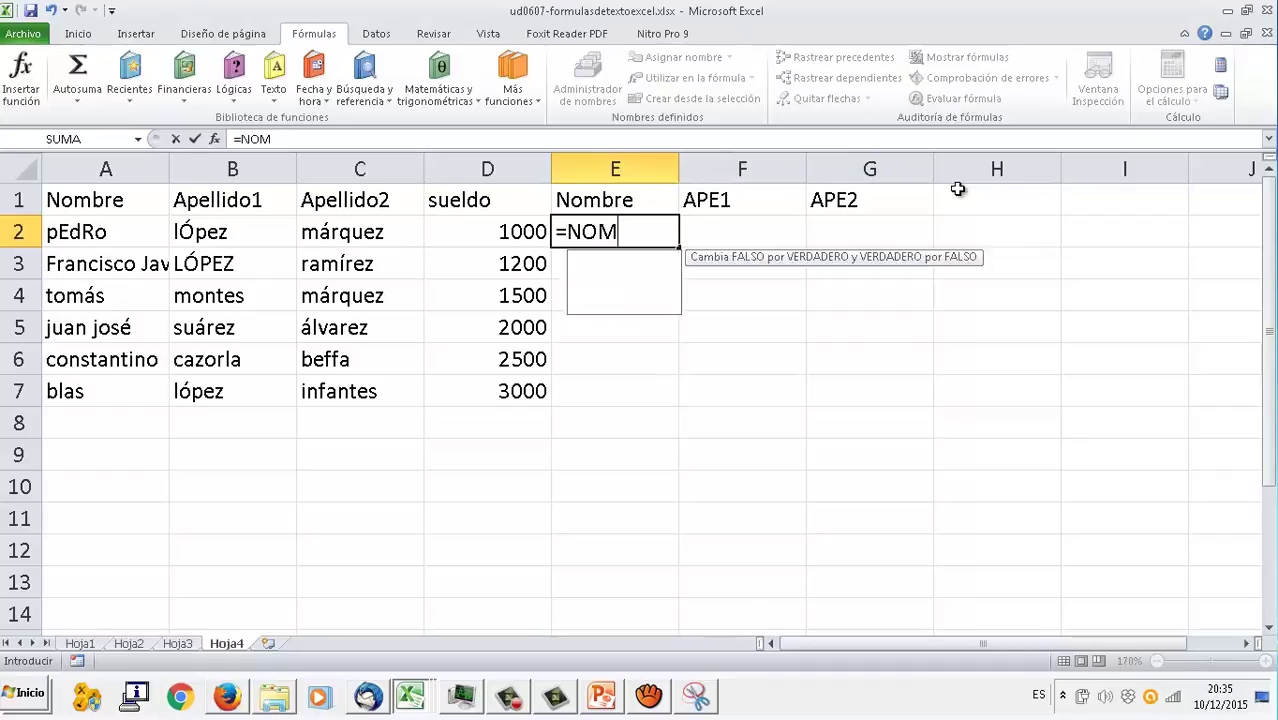
pyautogui.write('PROPIO(')
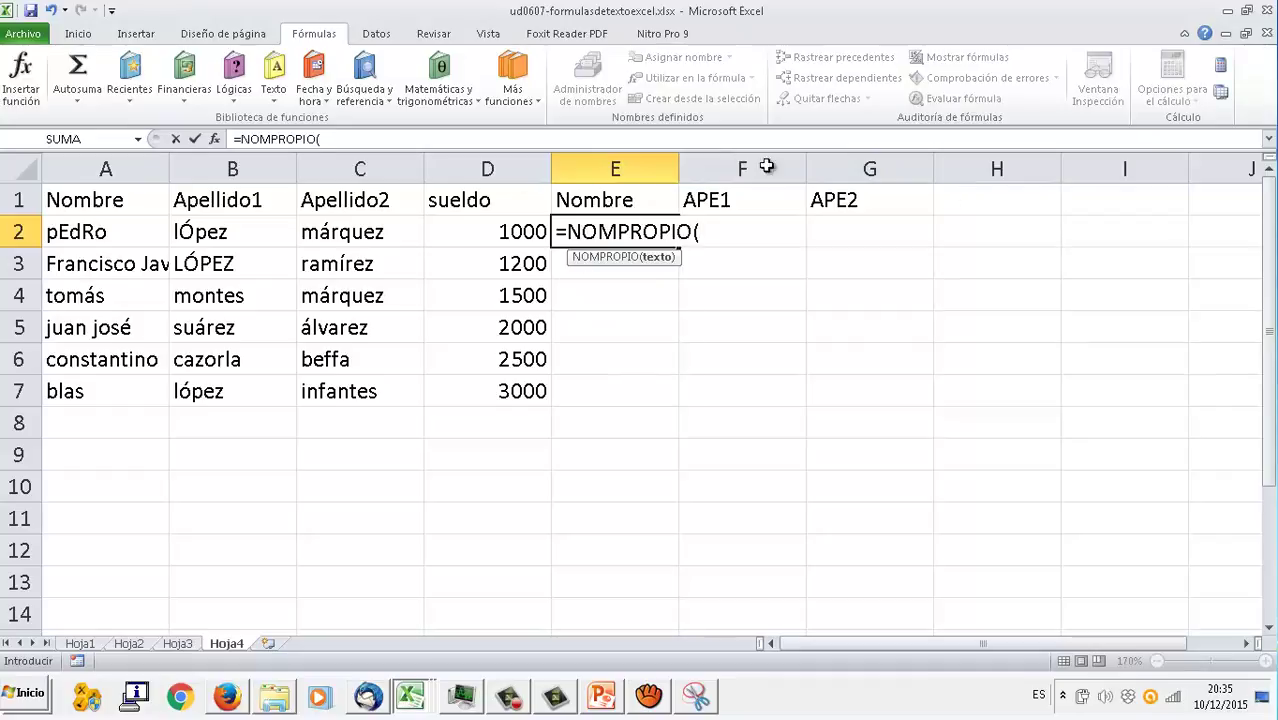
pyautogui.click(106, 236)
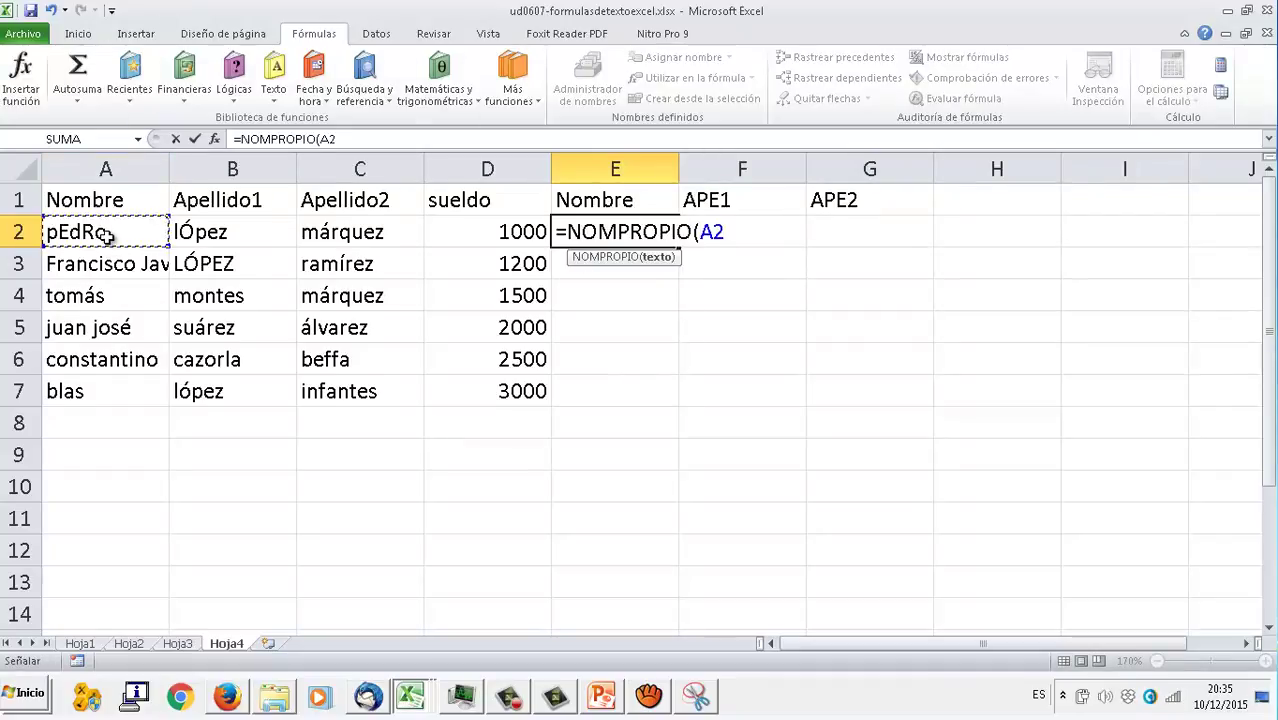
pyautogui.write(')')
pyautogui.press('Return')
pyautogui.press('Up')
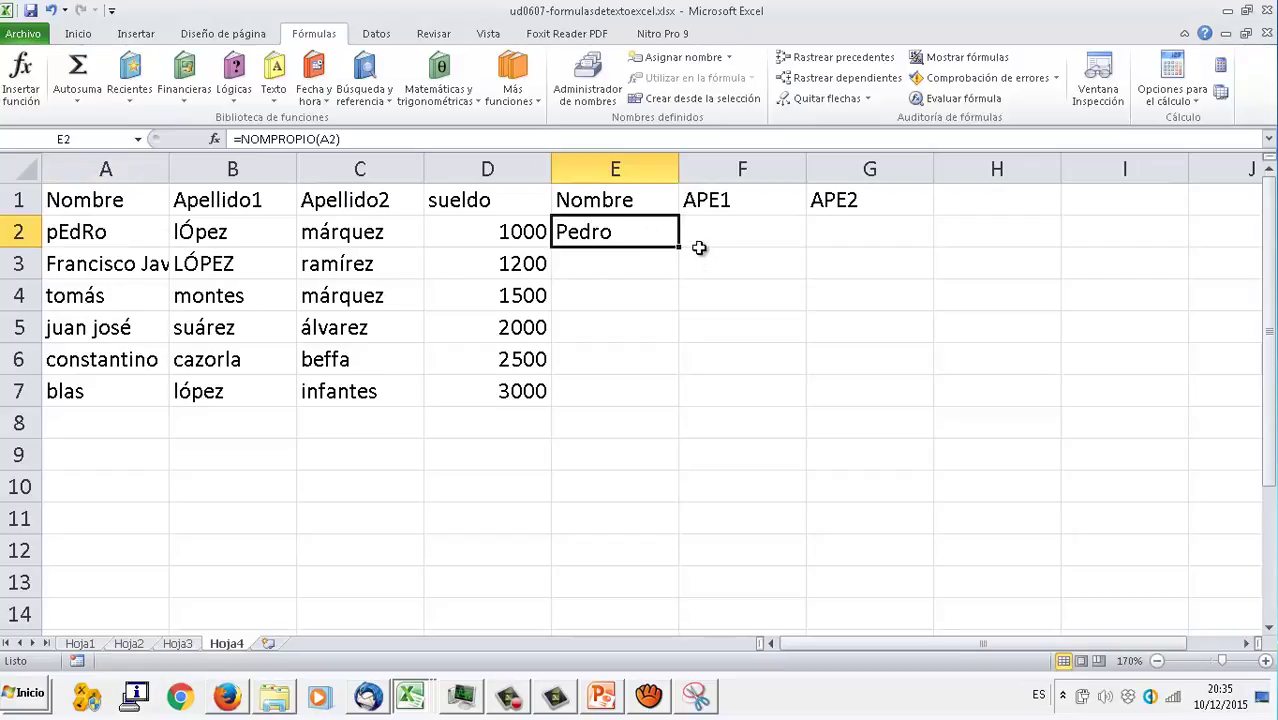
pyautogui.moveTo(679, 250); pyautogui.dragTo(673, 405)
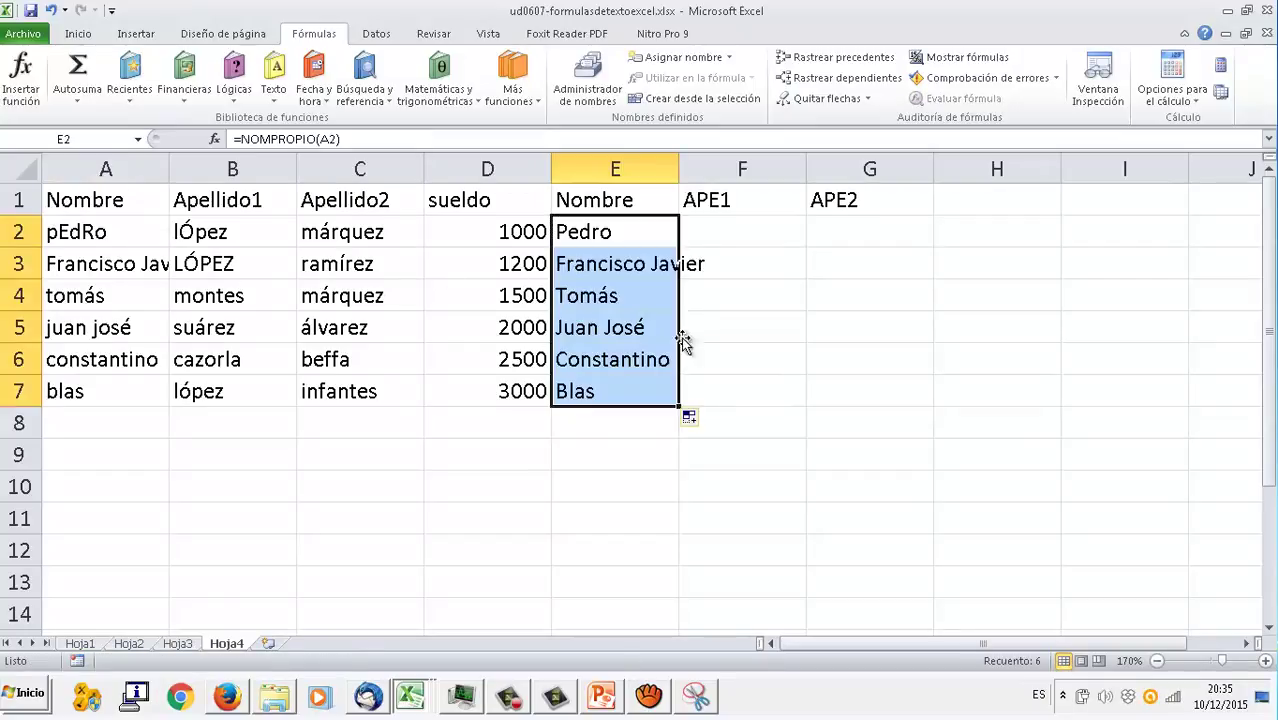
pyautogui.click(713, 225)
# - Fill F2:F7 with =NOMPROPIO(B2) and autofit column E to Francisco Javier
pyautogui.write('=')
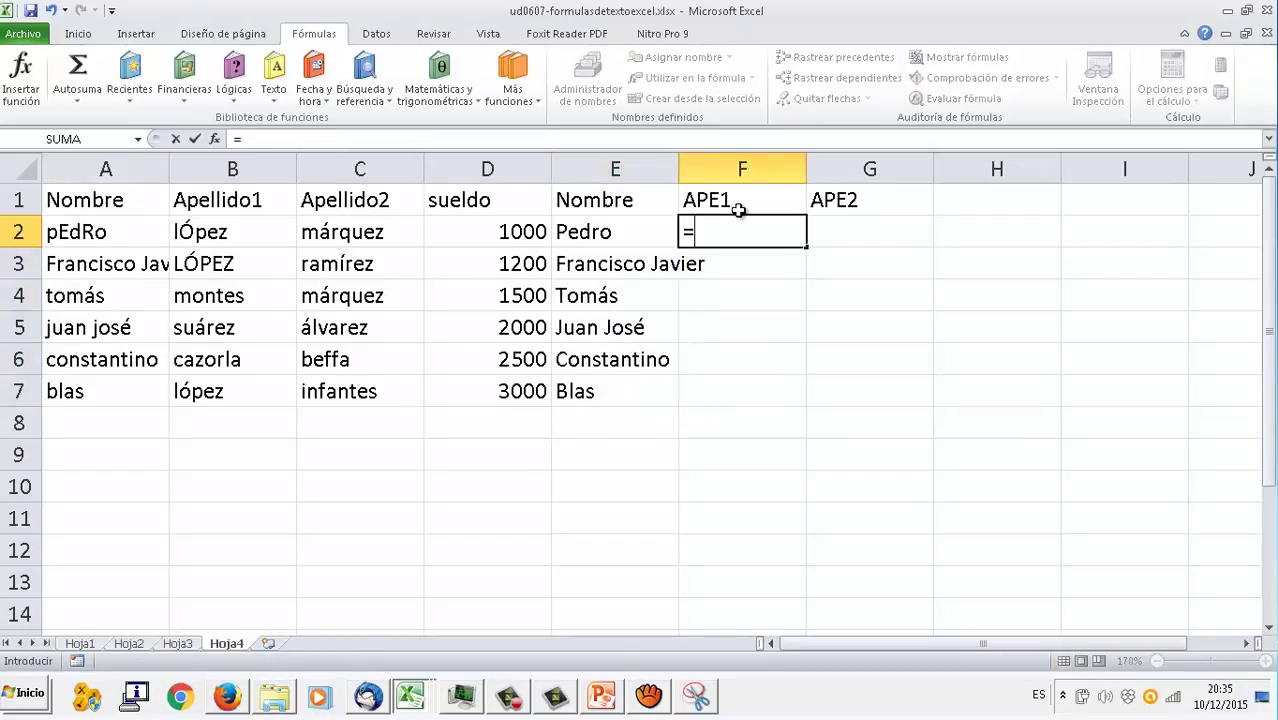
pyautogui.write('NOMPROPIO(')
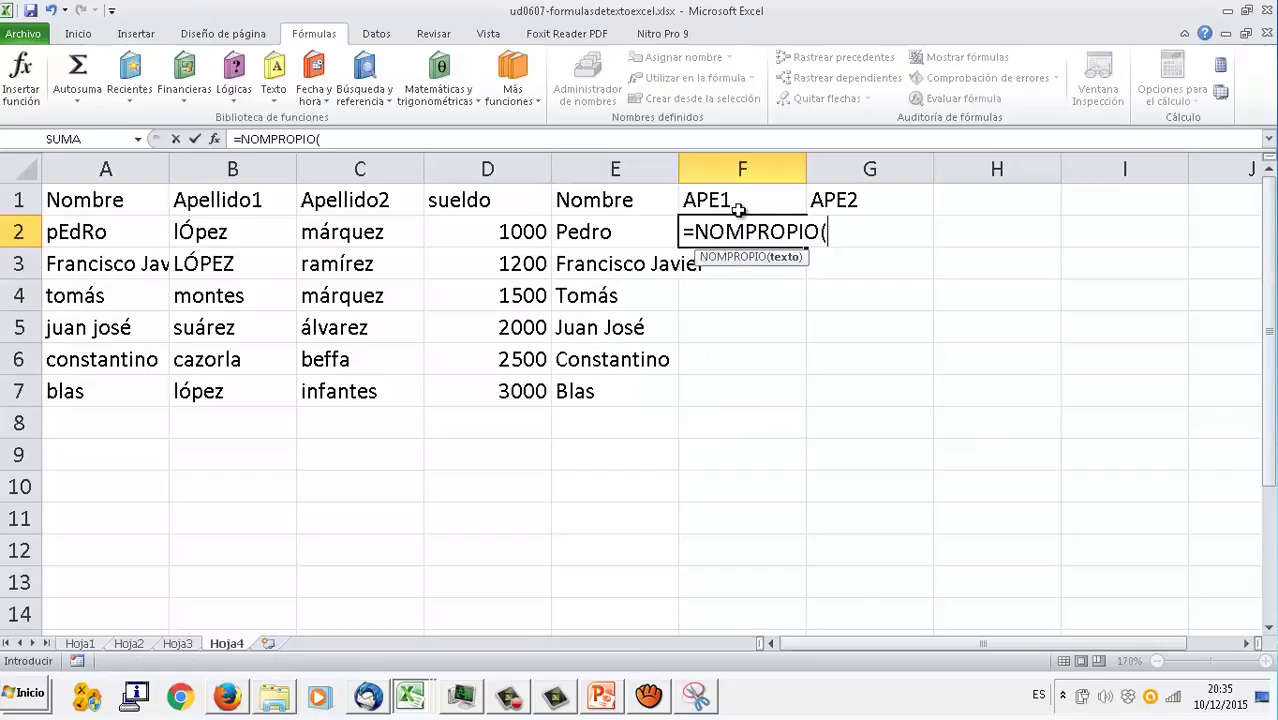
pyautogui.click(286, 239)
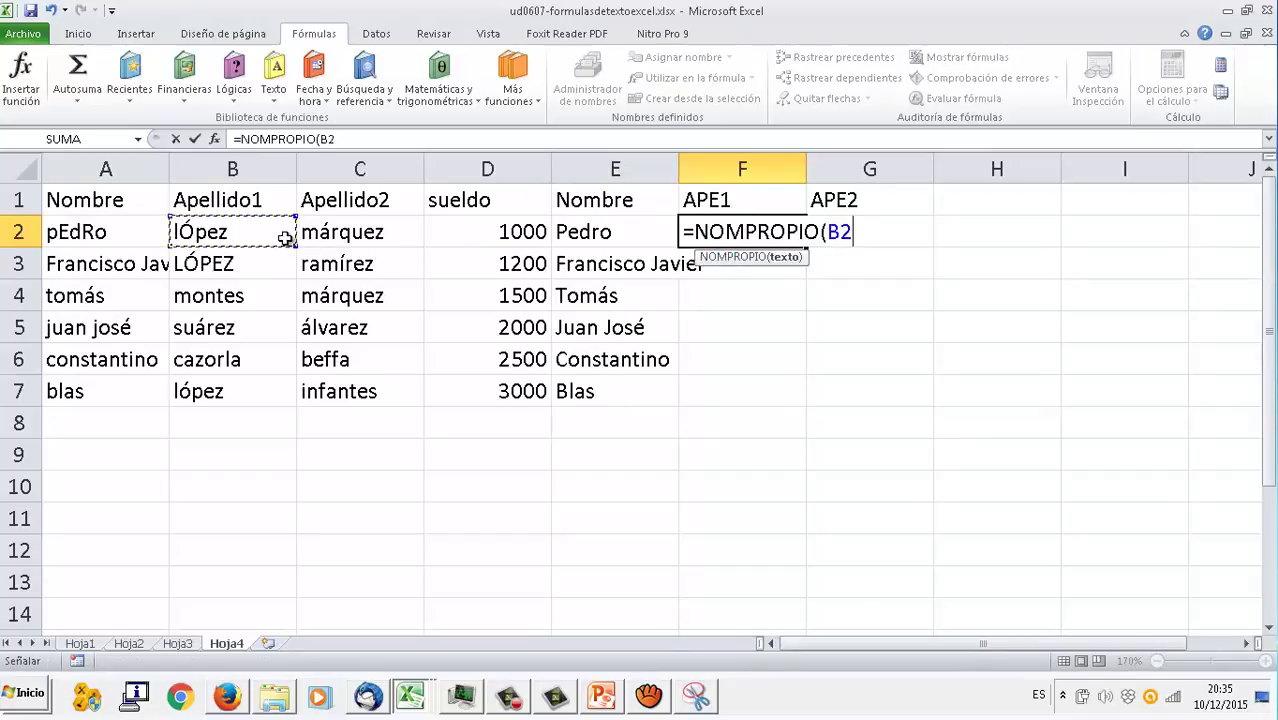
pyautogui.write(')')
pyautogui.hotkey('ctrl', 'Return')
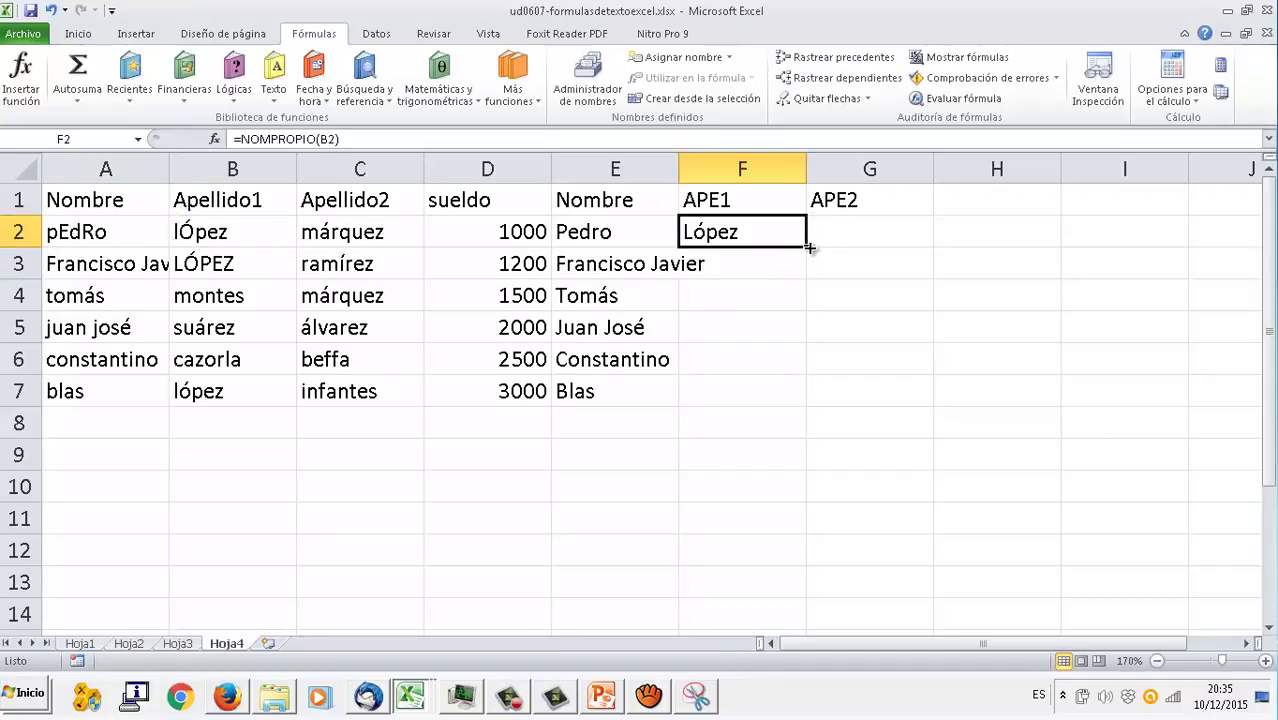
pyautogui.moveTo(806, 247); pyautogui.dragTo(812, 400)
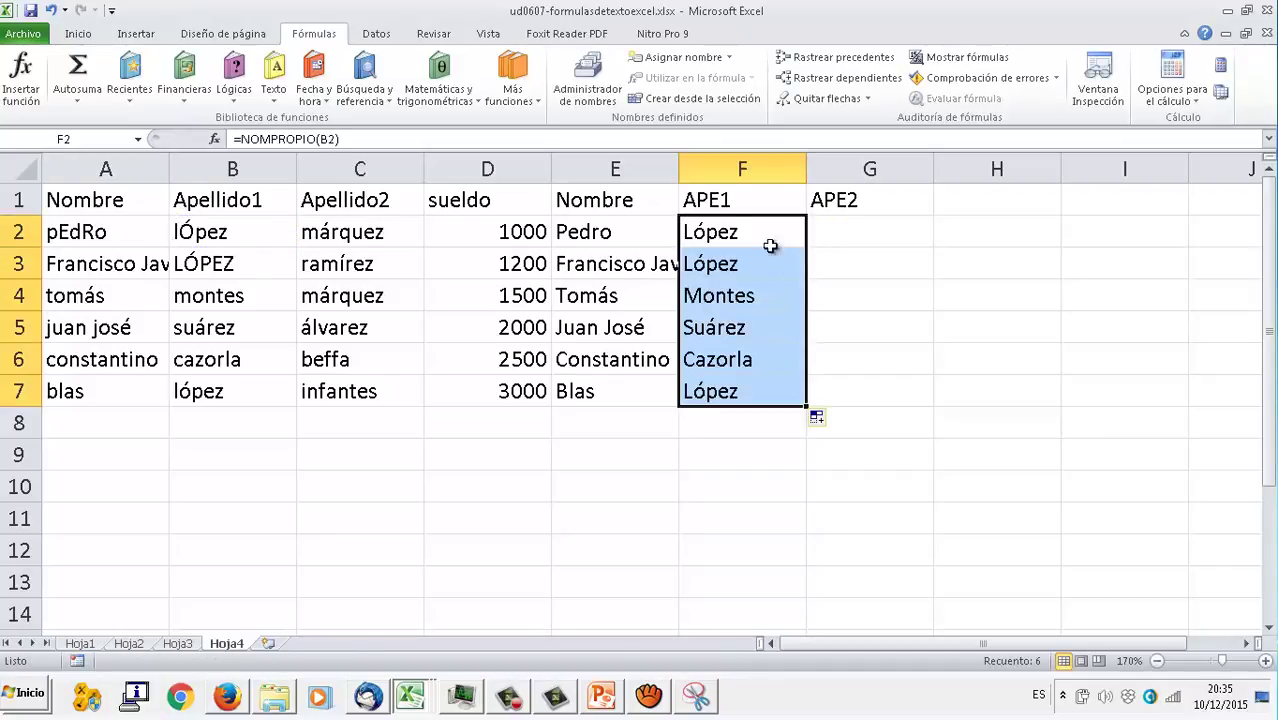
pyautogui.doubleClick(679, 170)
# - Fill G2:G7 with =NOMPROPIO(C2) and autofit columns F and G
pyautogui.click(875, 238)
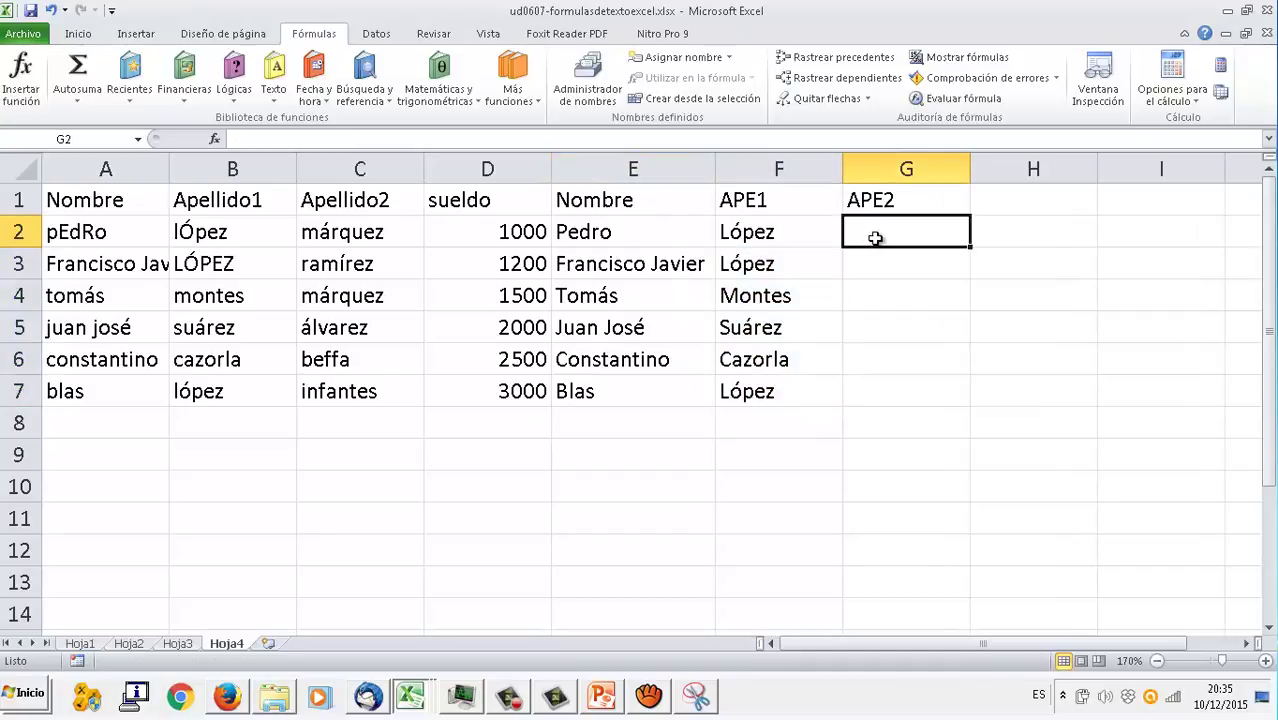
pyautogui.write('=')
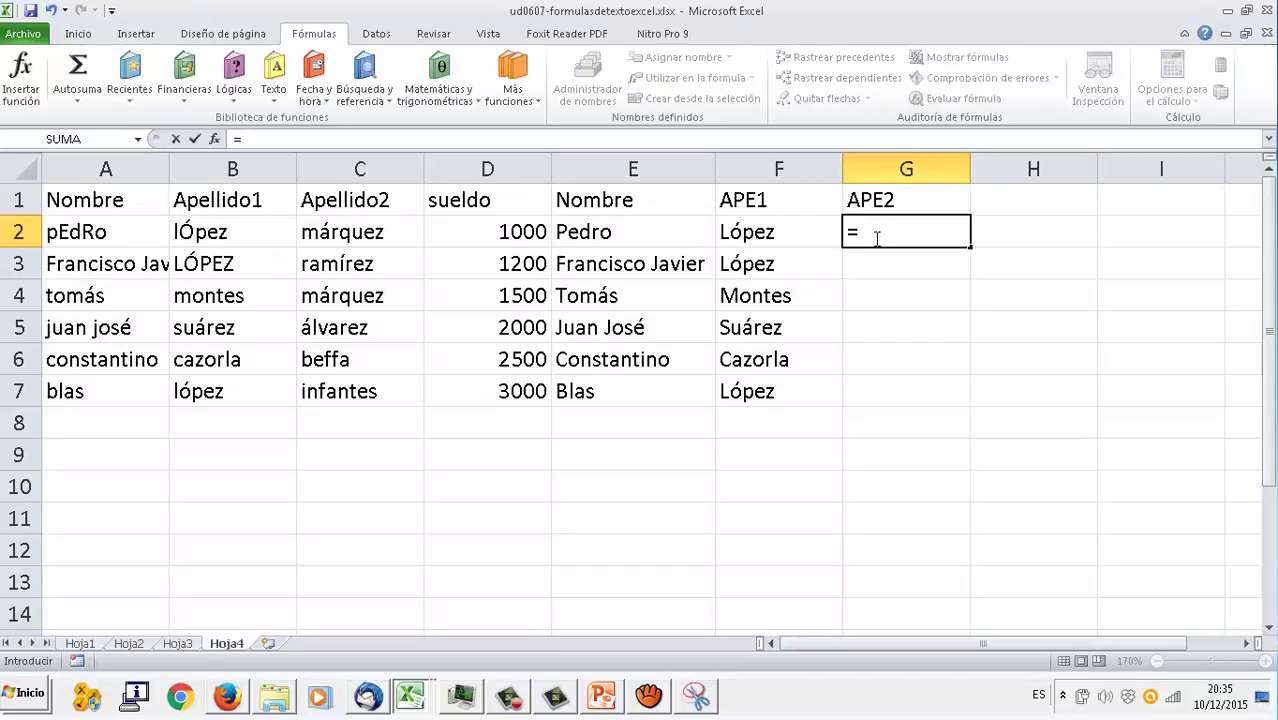
pyautogui.write('NOMPROPIO')
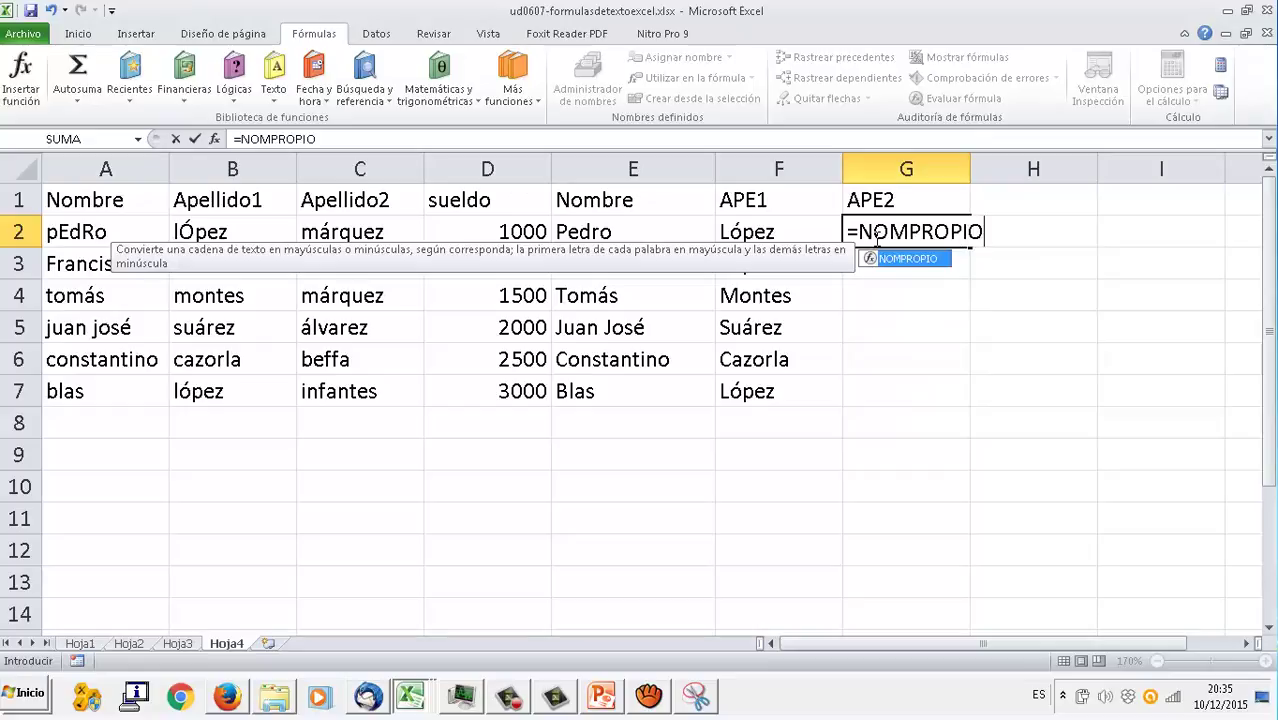
pyautogui.write('(')
pyautogui.click(362, 242)
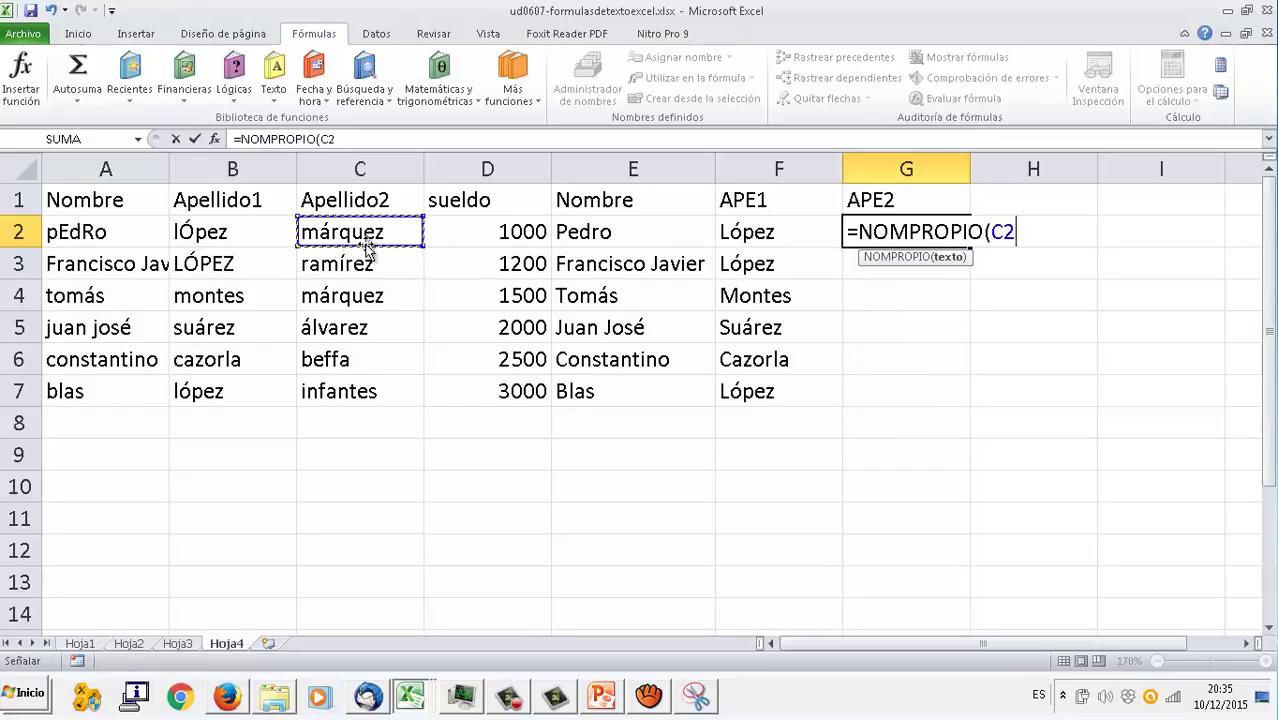
pyautogui.write(')')
pyautogui.press('Return')
pyautogui.press('Up')
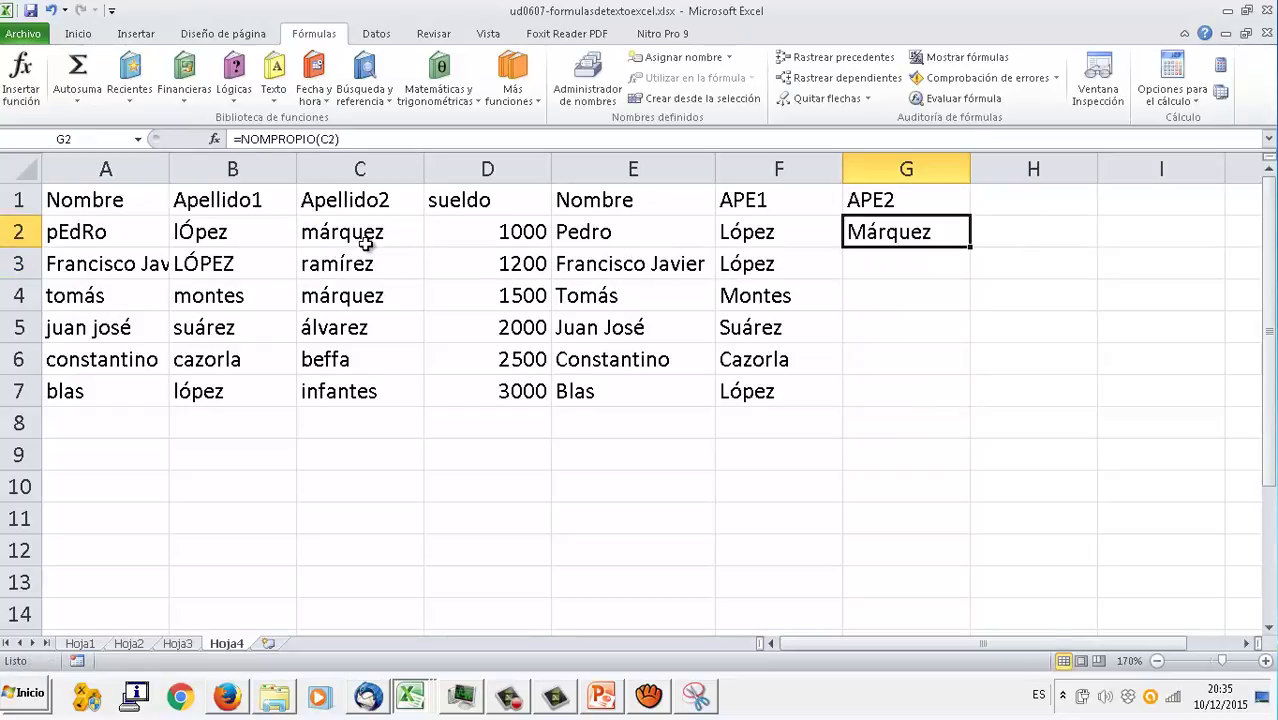
pyautogui.moveTo(969, 247); pyautogui.dragTo(906, 391)
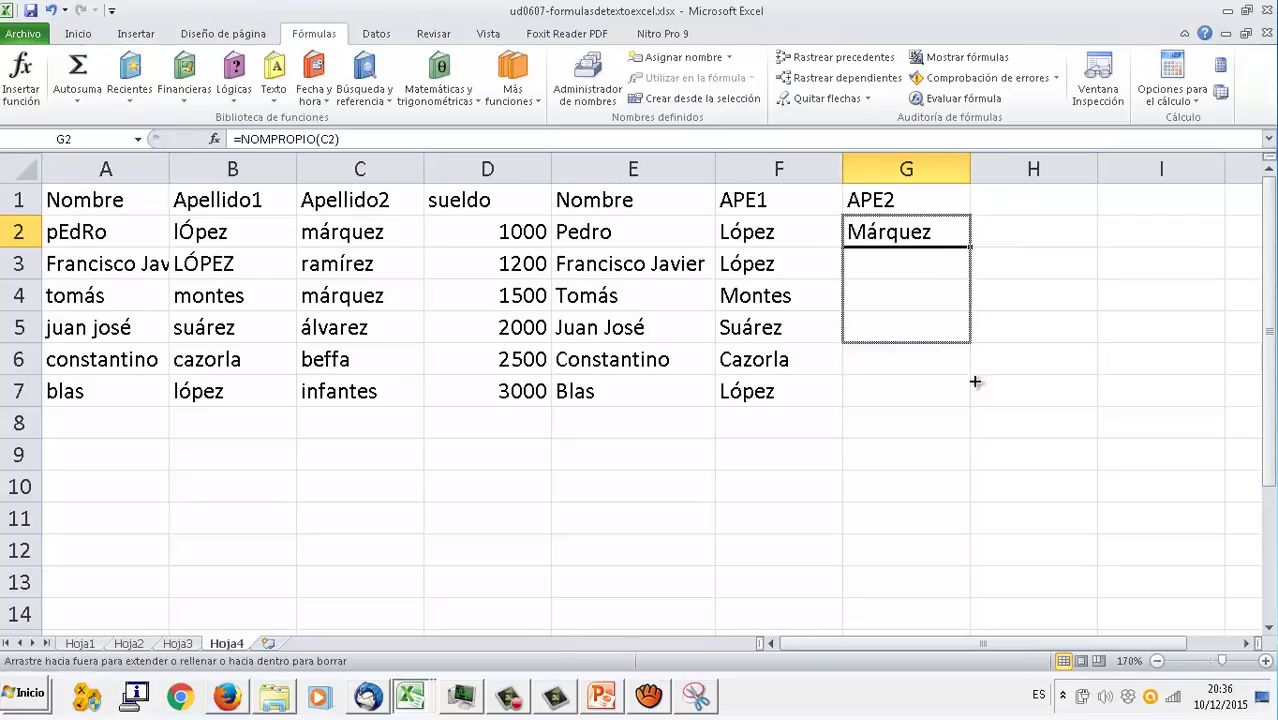
pyautogui.doubleClick(842, 167)
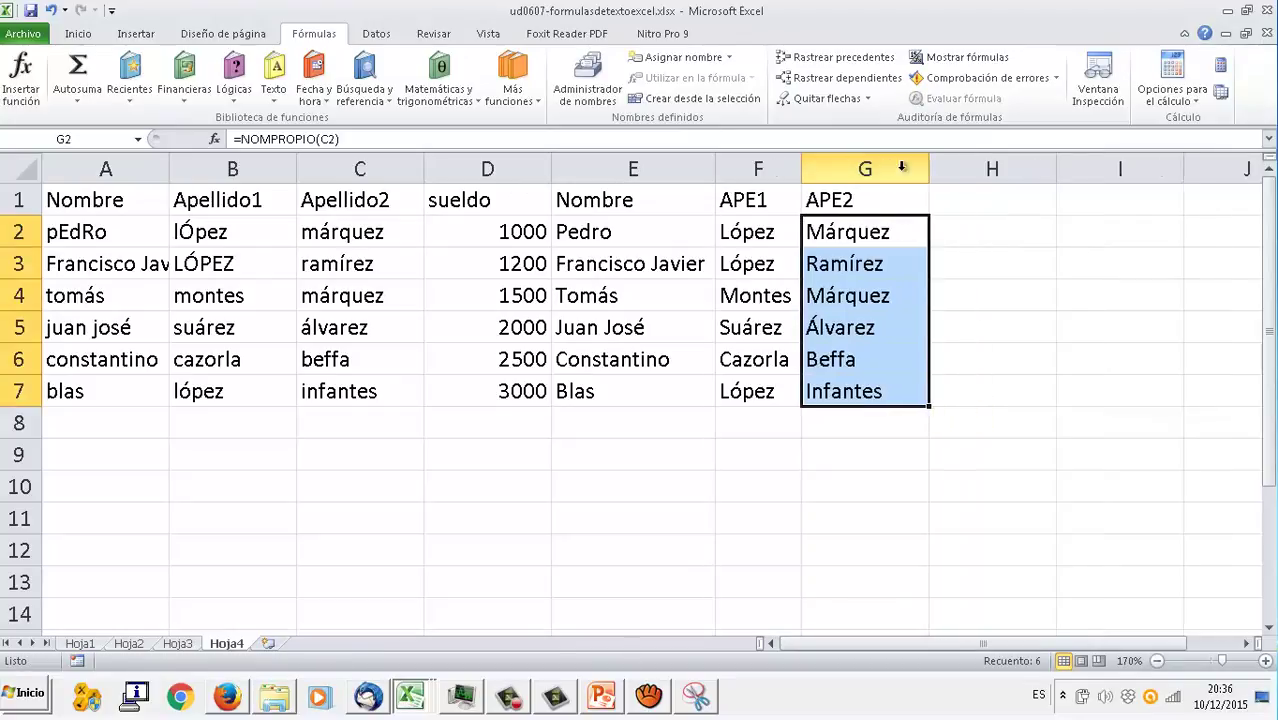
pyautogui.doubleClick(928, 168)
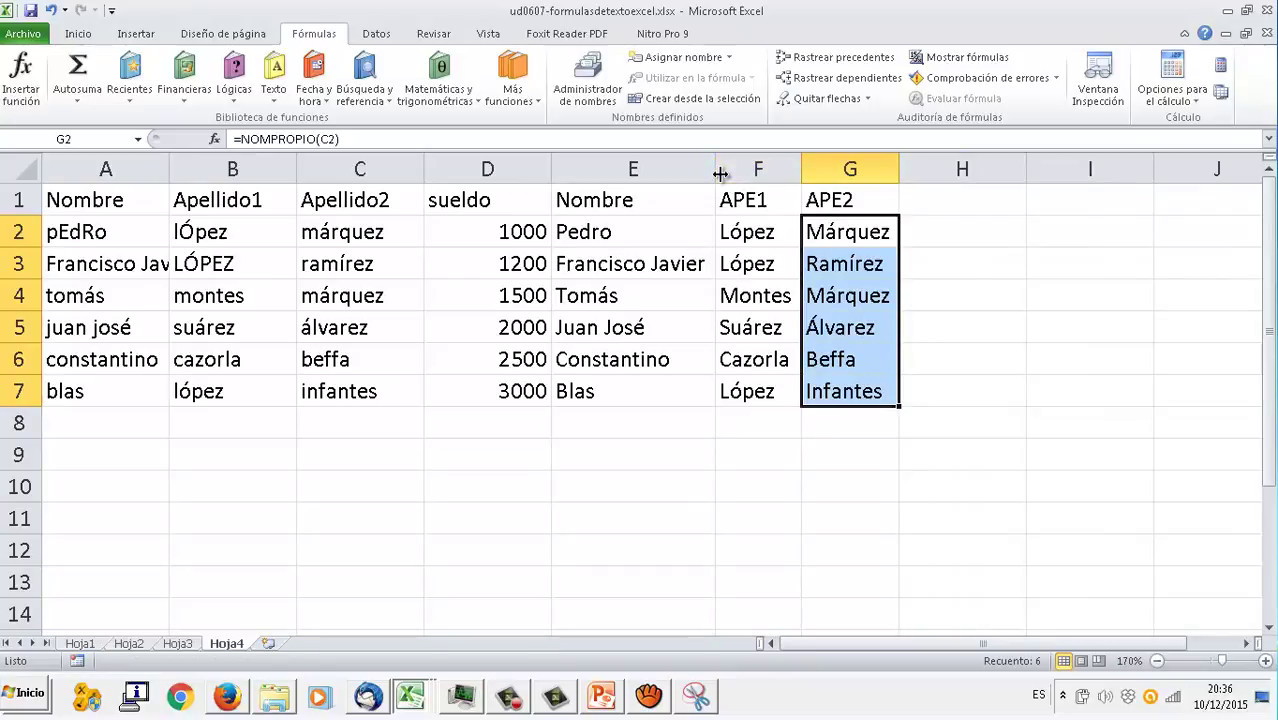
pyautogui.click(925, 196)
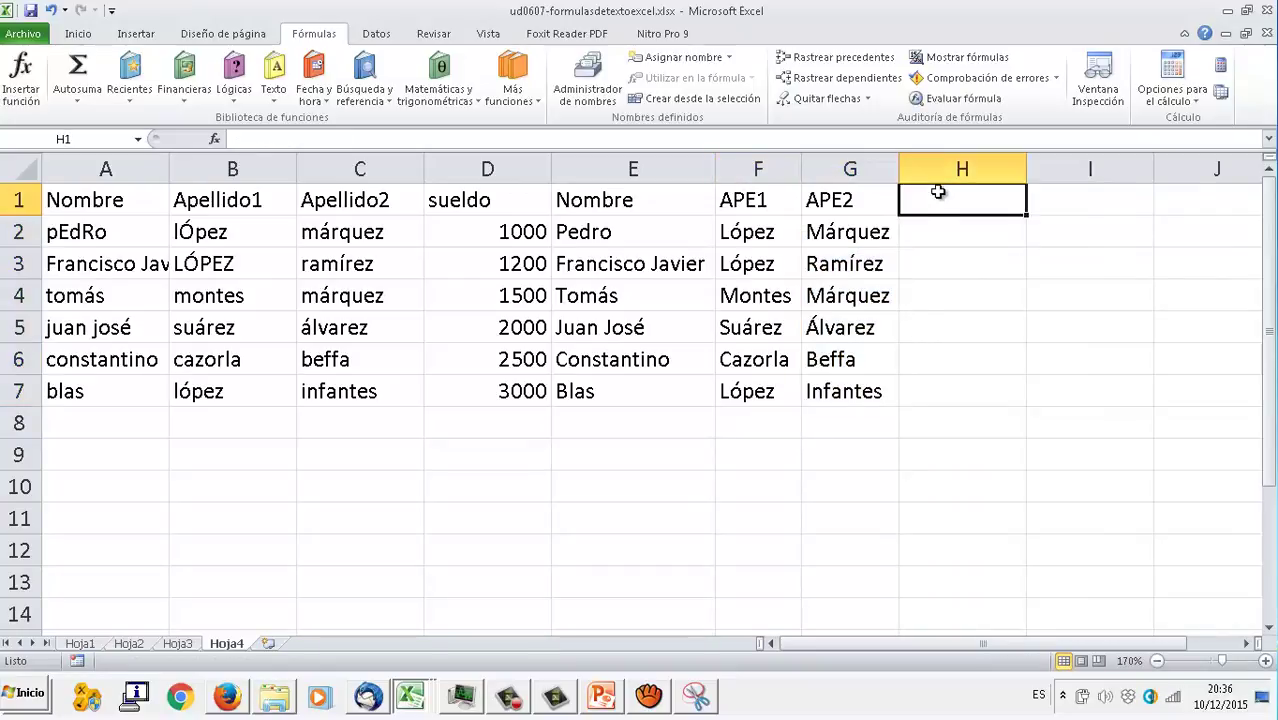
# - Start an H1 CONCATENAR formula joining E2, F2 and G2 with space separators
pyautogui.write('=CONCATENAR')
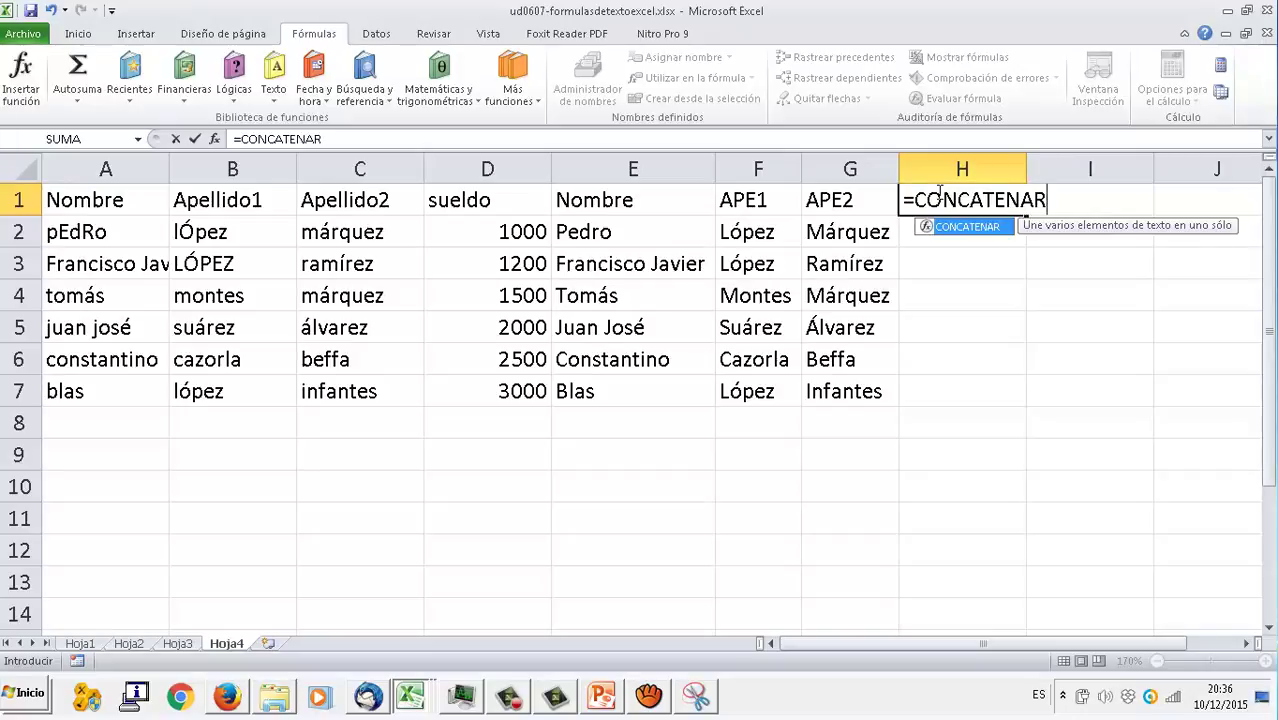
pyautogui.write('(')
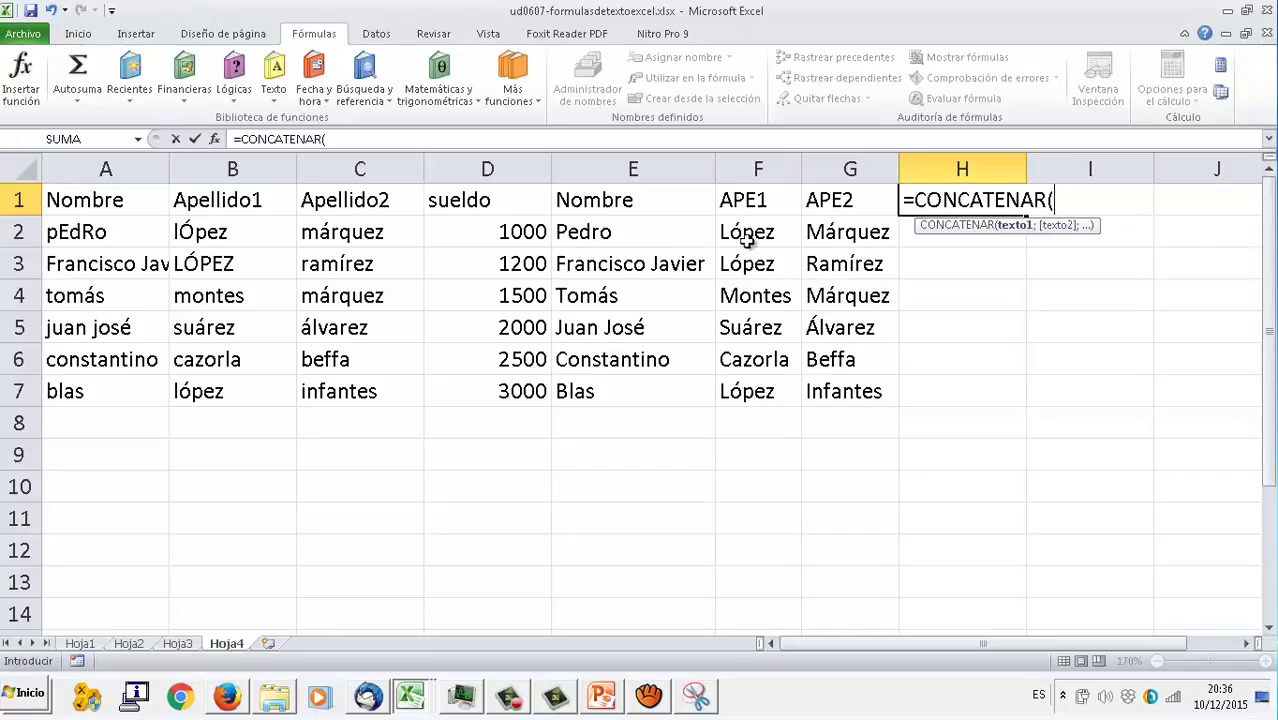
pyautogui.click(608, 232)
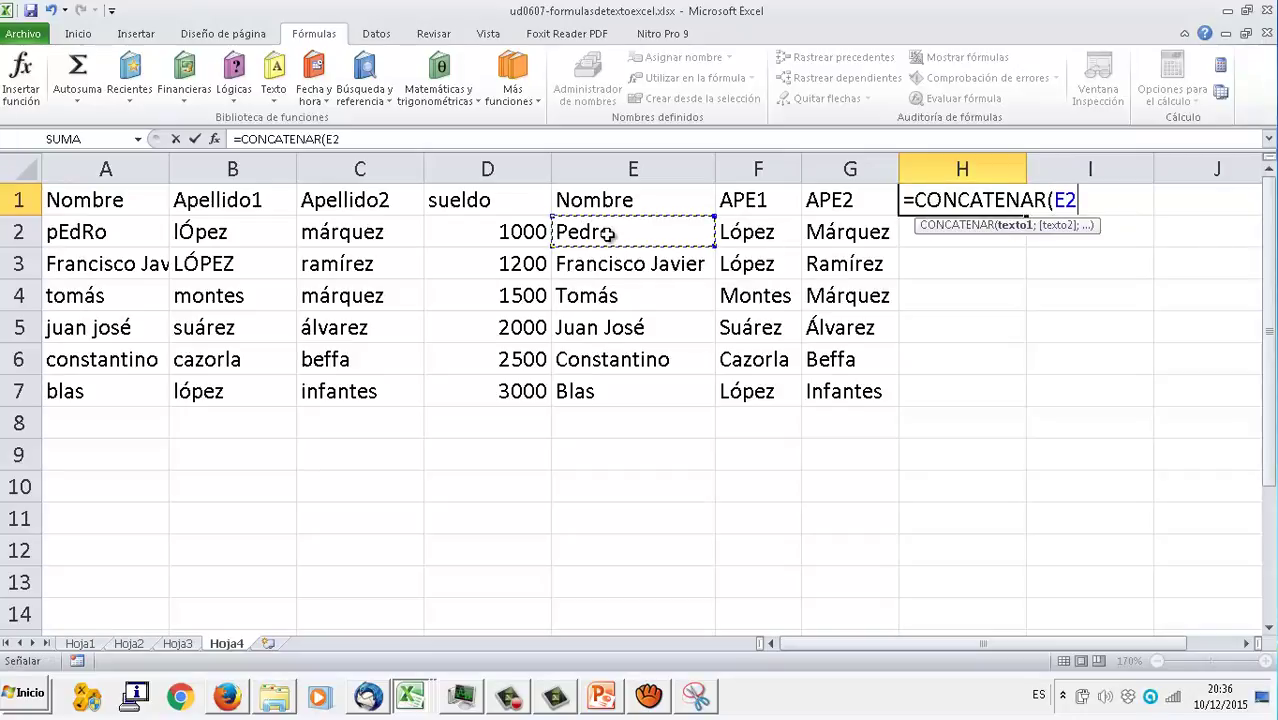
pyautogui.write(';" "')
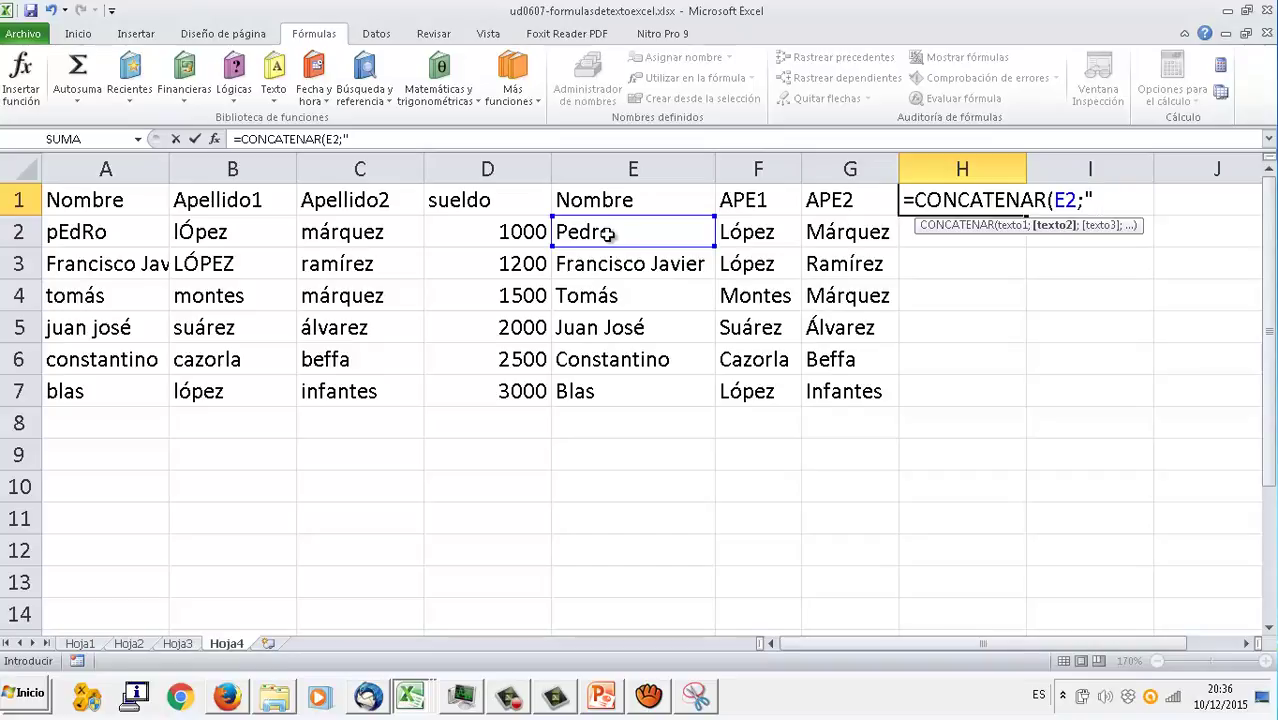
pyautogui.write(';')
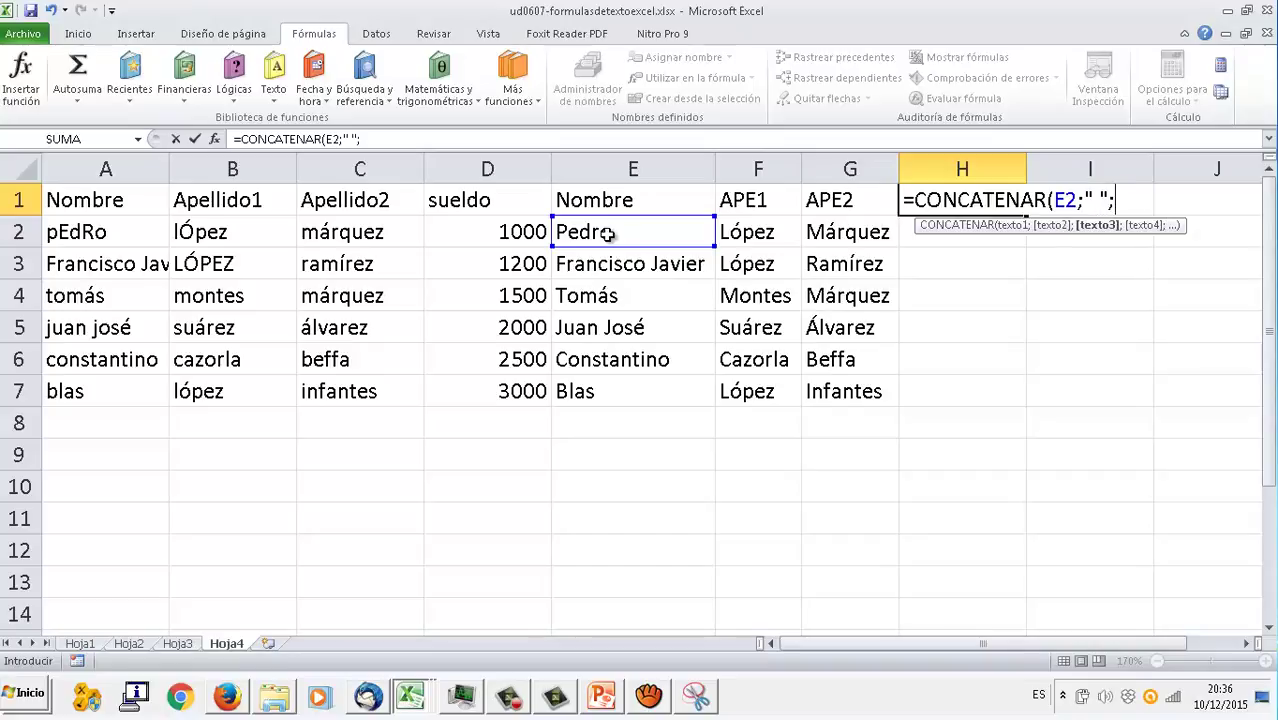
pyautogui.click(770, 238)
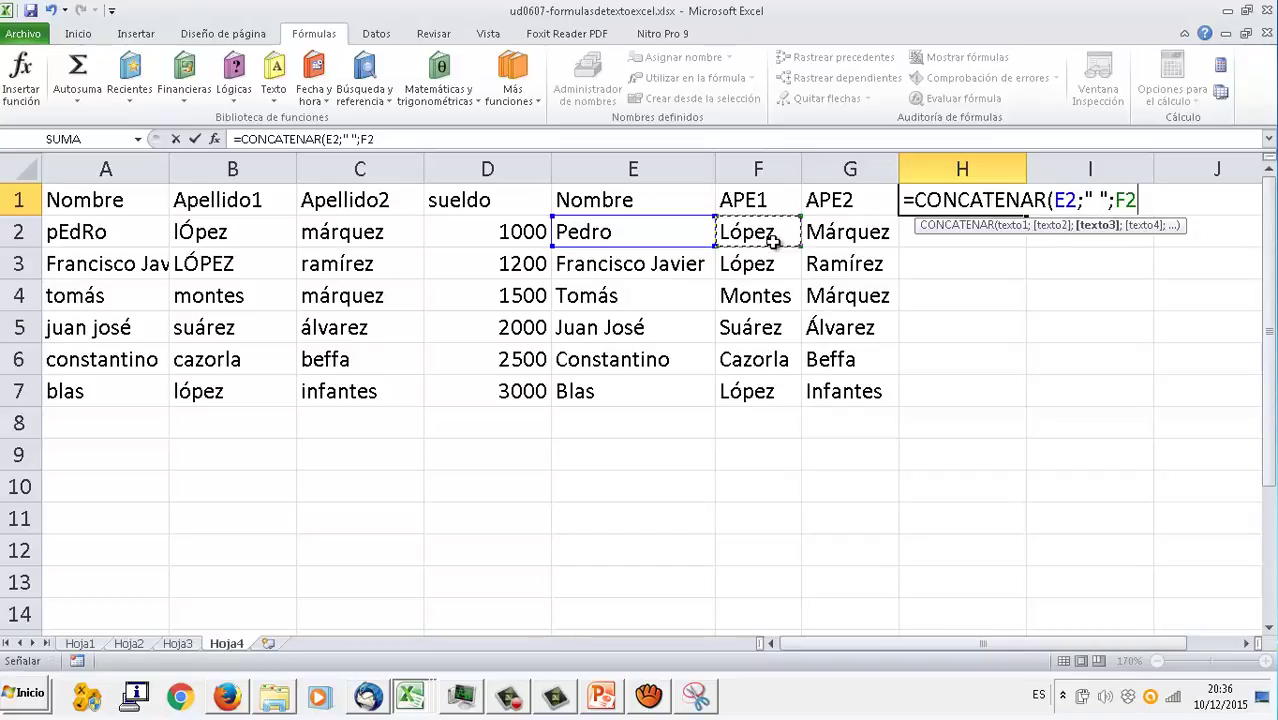
pyautogui.write(';F2')
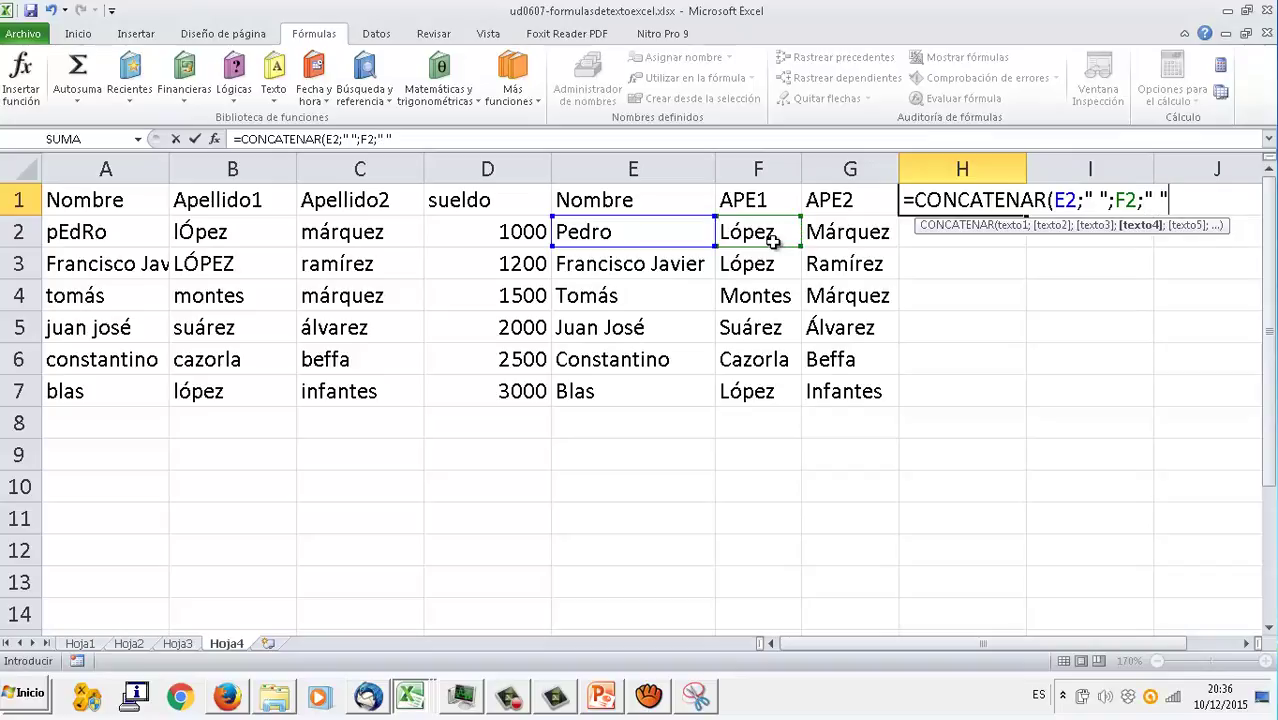
pyautogui.write(';')
pyautogui.click(836, 236)
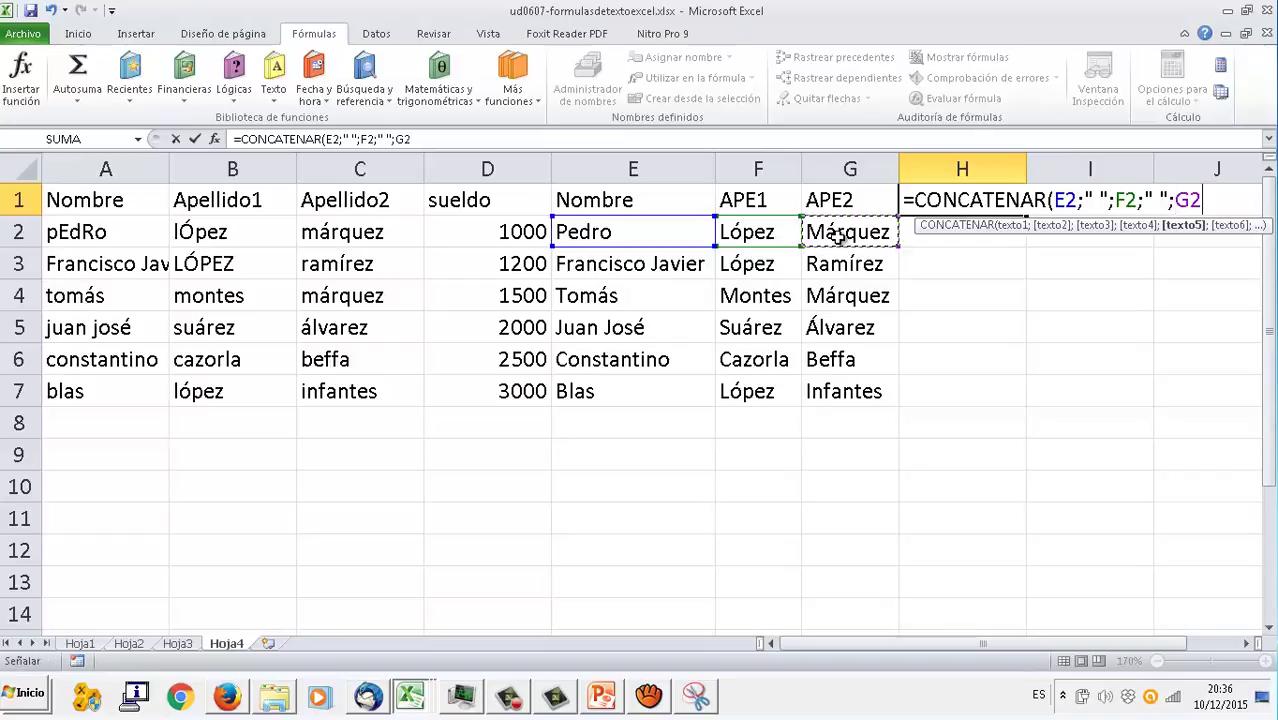
pyautogui.write(';"')
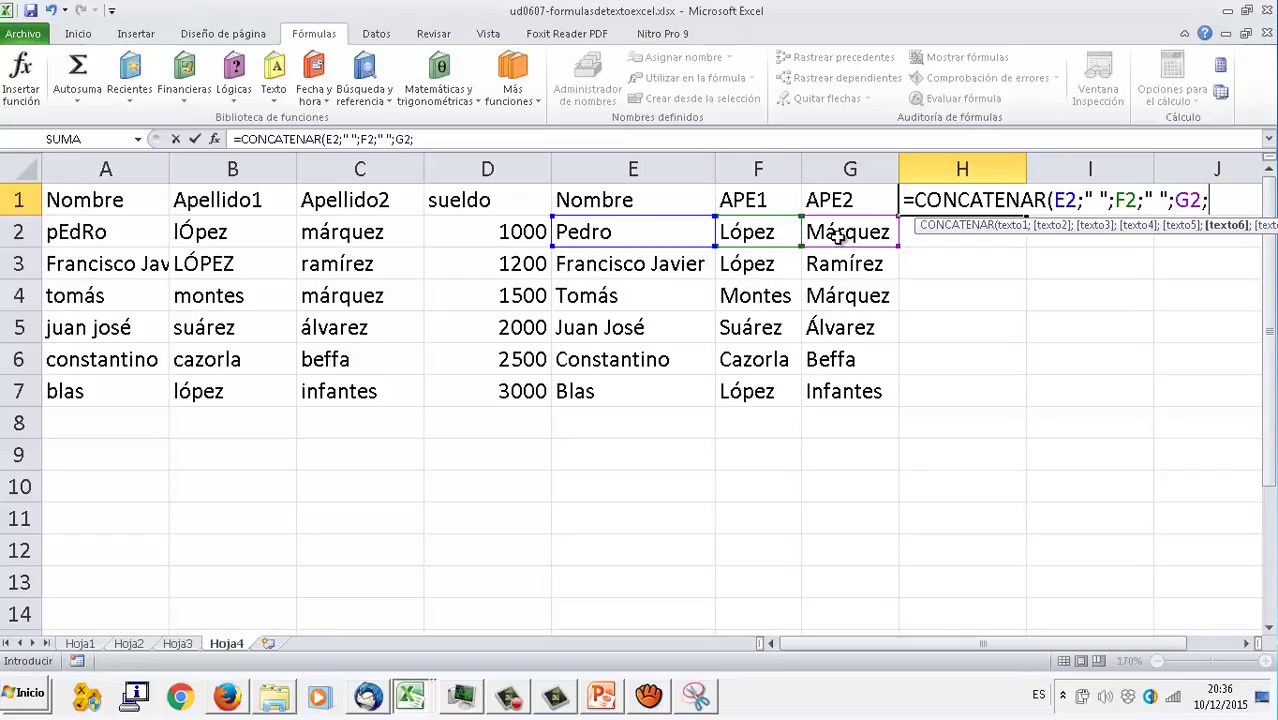
pyautogui.write(' "')
pyautogui.write(';')
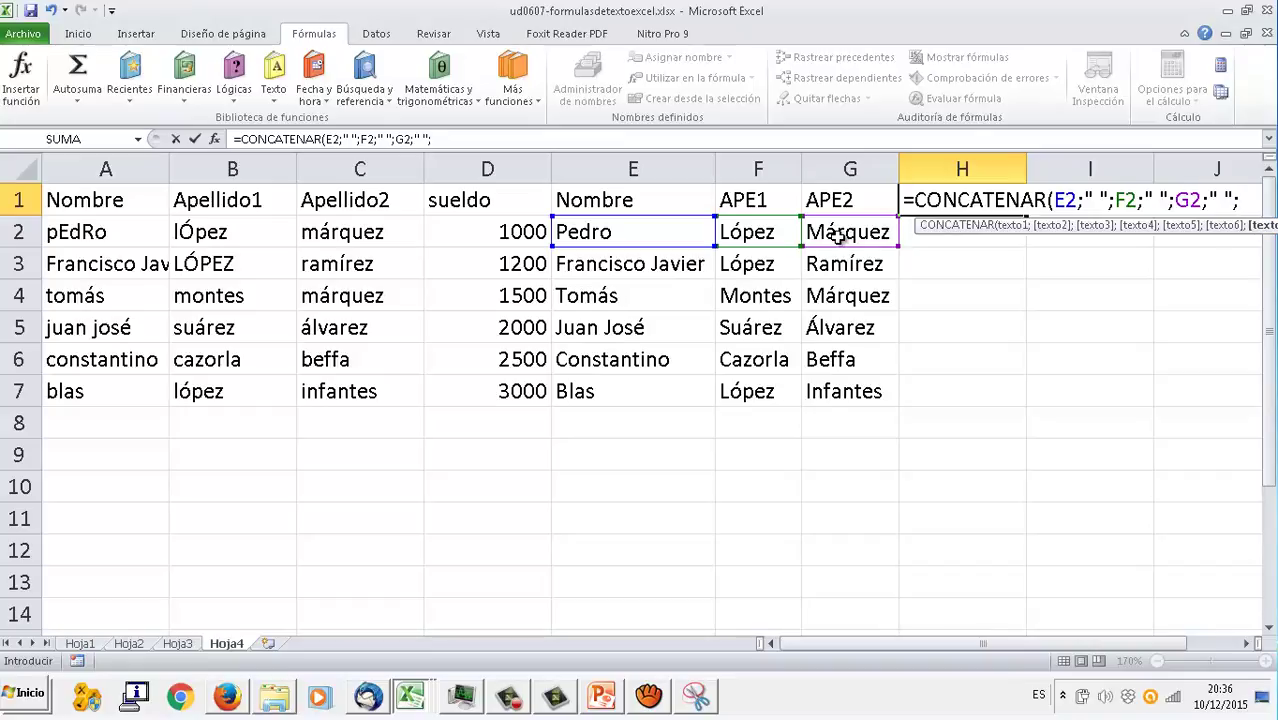
pyautogui.press('BackSpace')
pyautogui.press('BackSpace')
pyautogui.write('va')
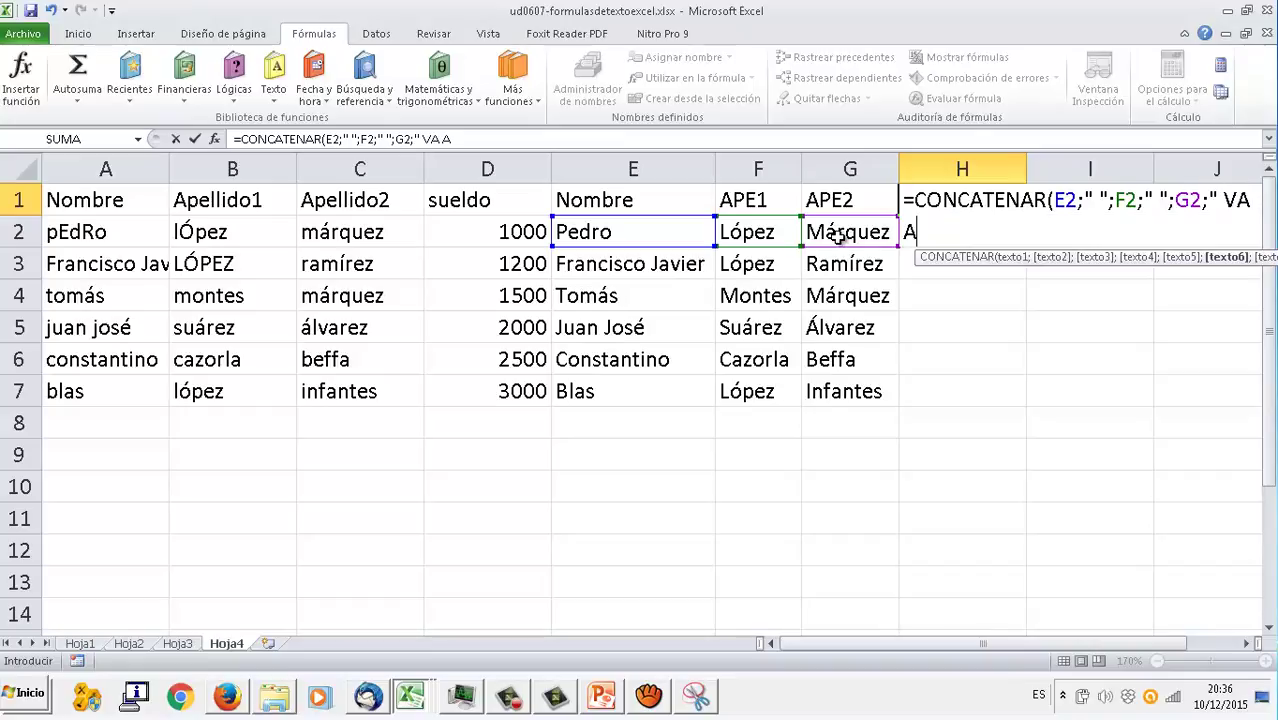
pyautogui.press('BackSpace')
pyautogui.press('BackSpace')
pyautogui.write('ba')
pyautogui.press('BackSpace')
pyautogui.press('BackSpace')
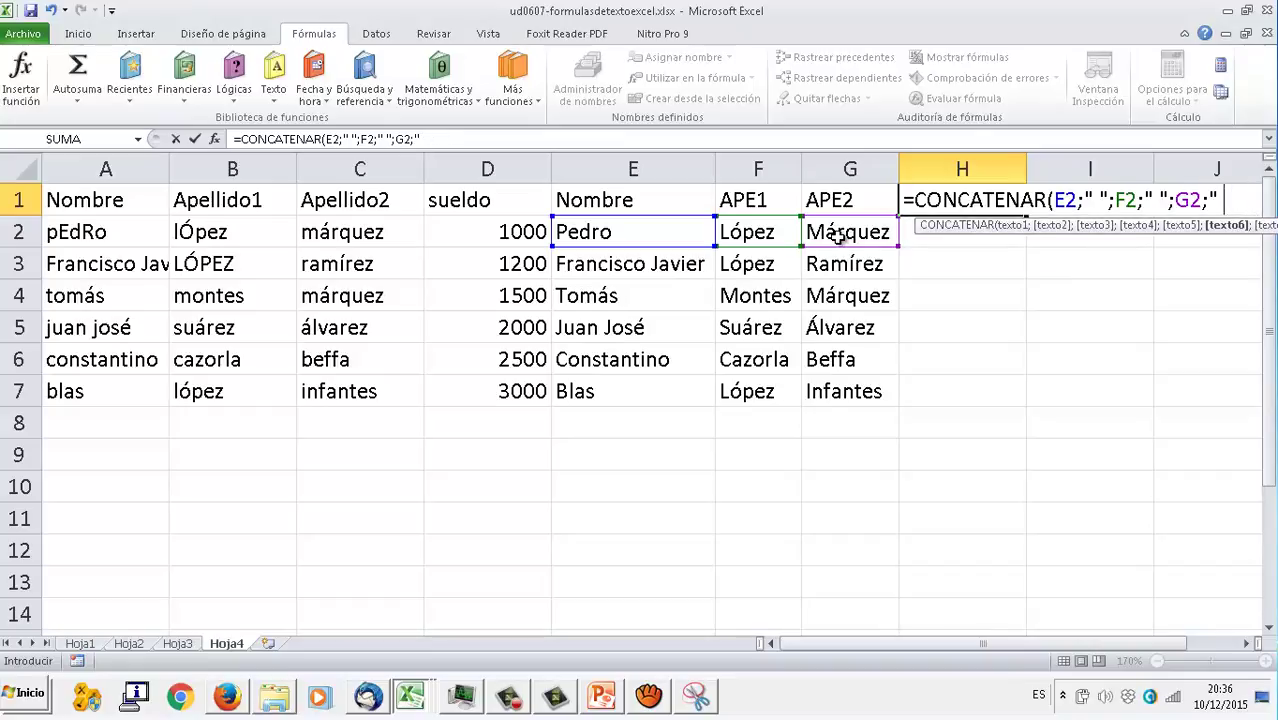
pyautogui.write('va a ganar ')
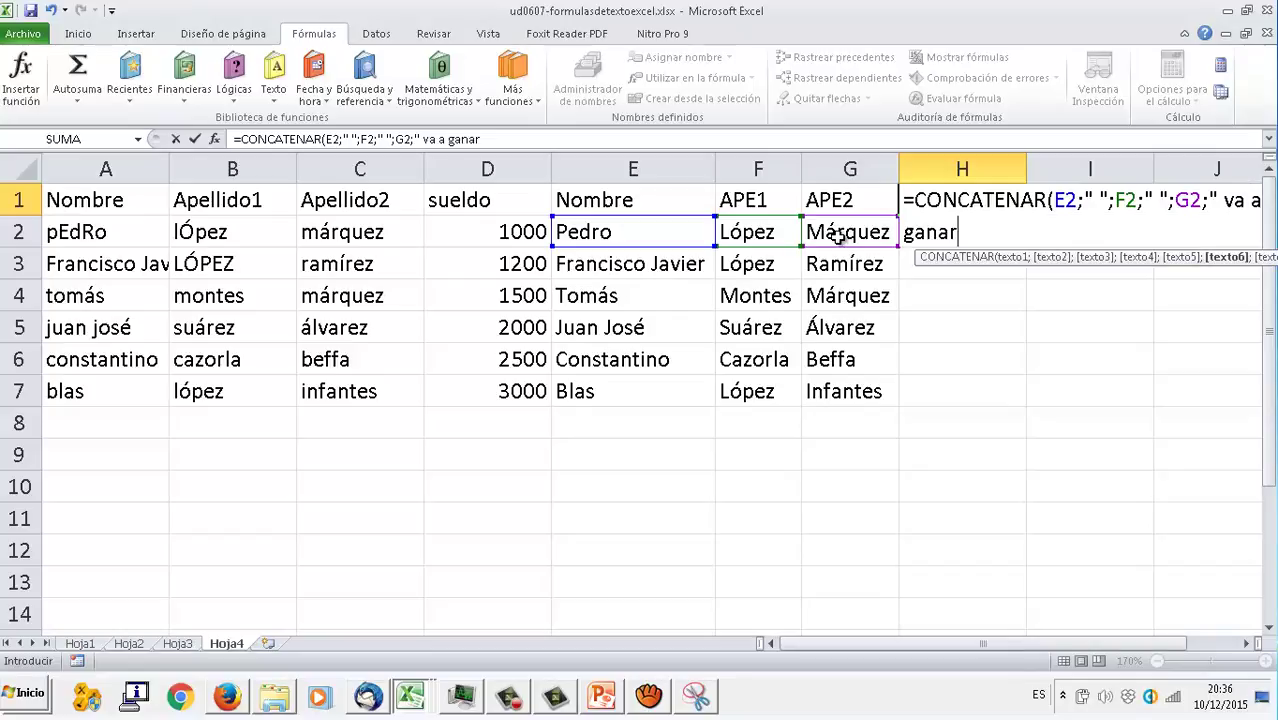
pyautogui.write('"')
pyautogui.write(';')
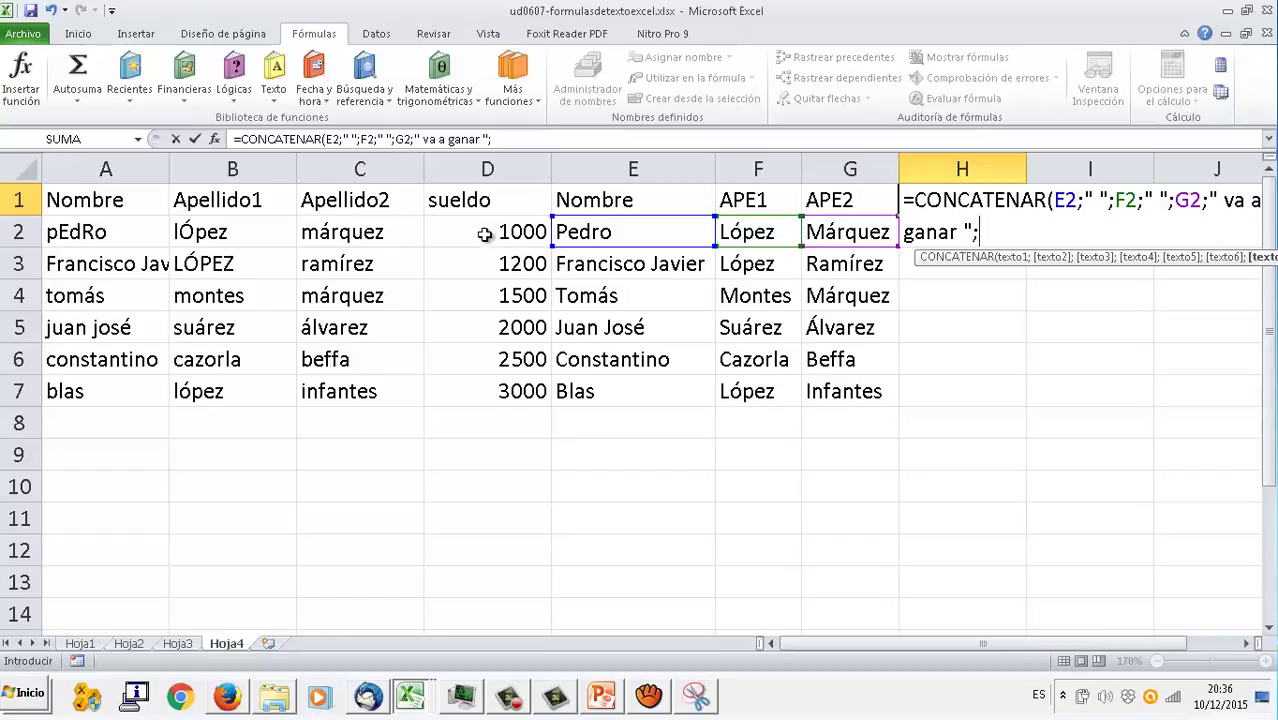
pyautogui.click(490, 233)
pyautogui.write(';"')
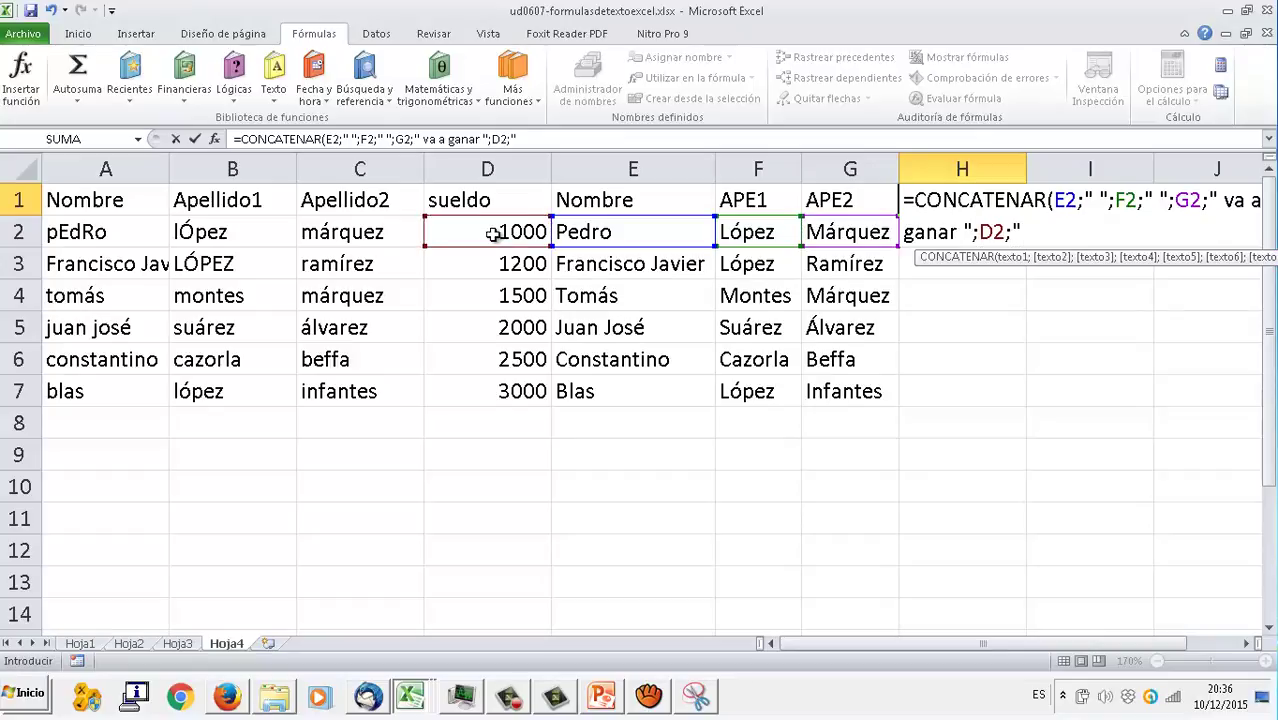
pyautogui.write(' euros"')
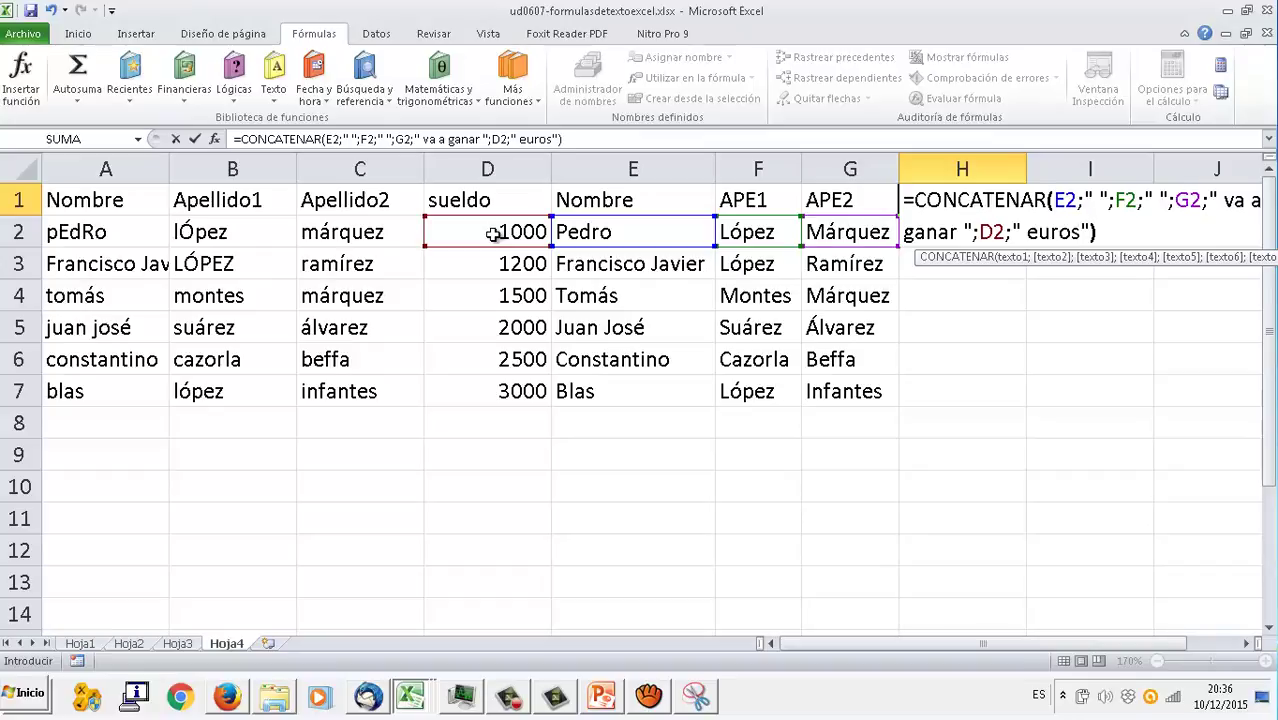
pyautogui.press('Return')
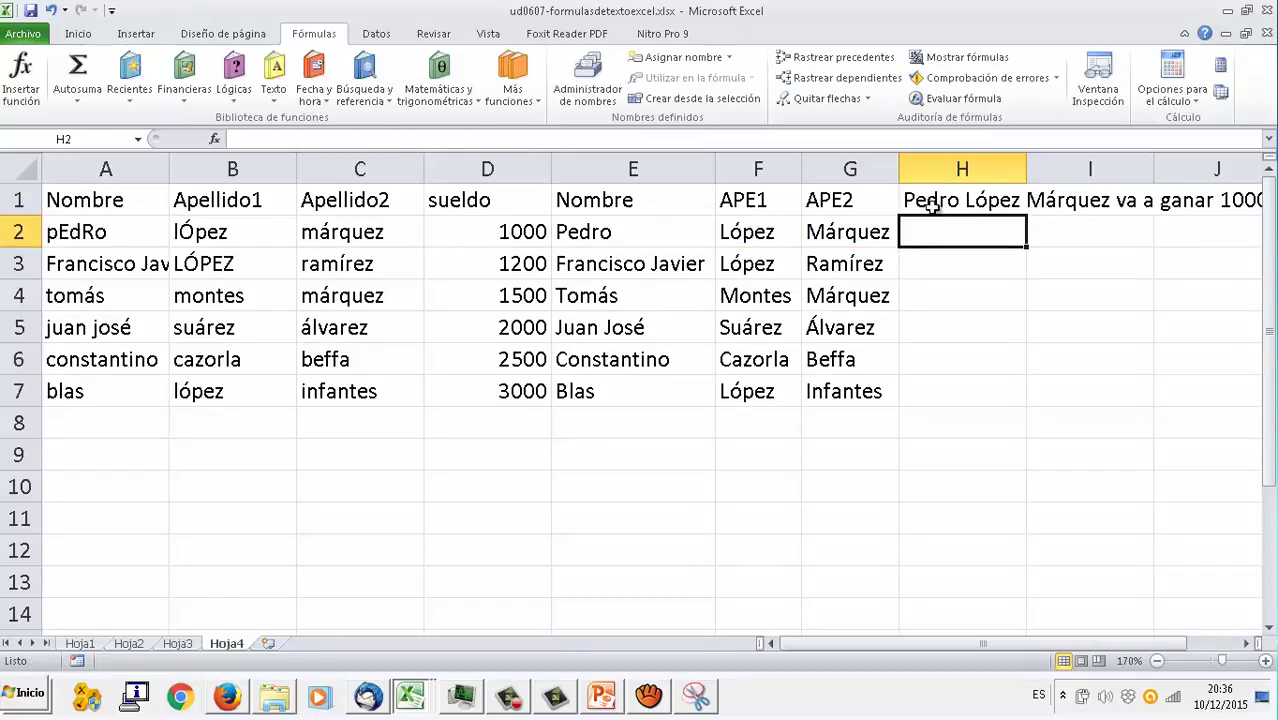
pyautogui.click(975, 200)
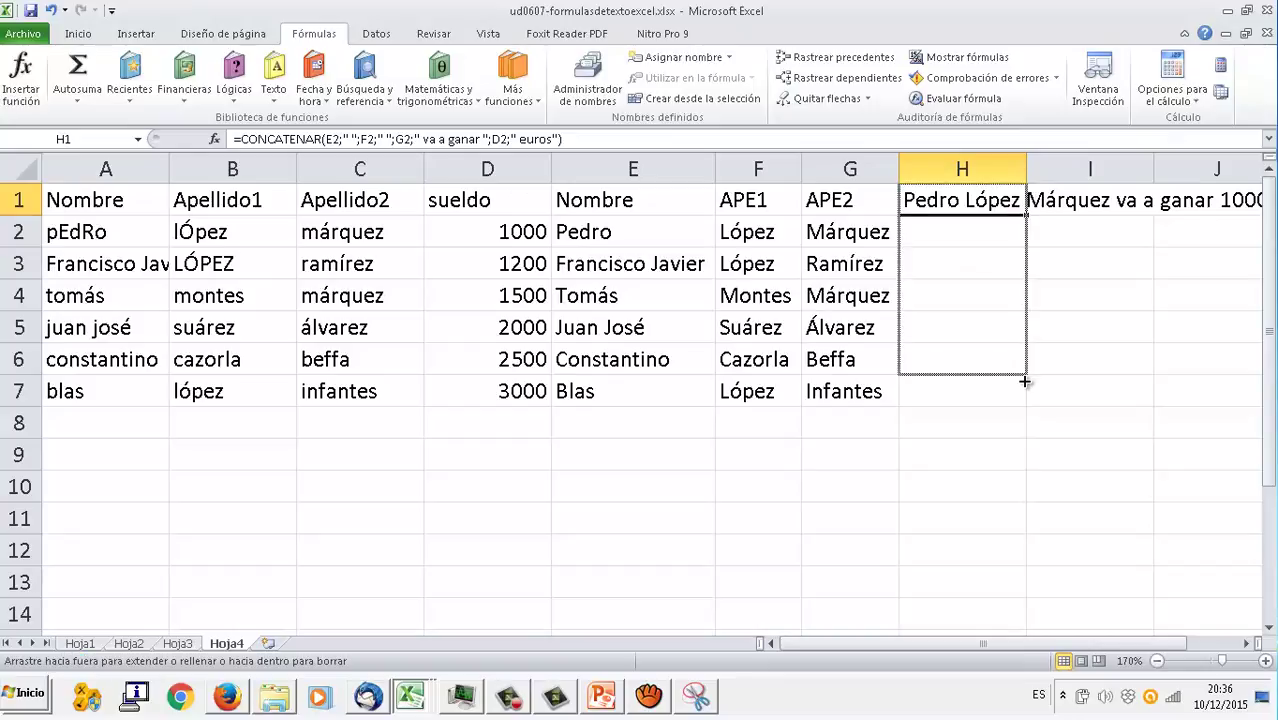
# - Fill the sentence formula down to H6 and insert a blank H1 cell, shifting cells down
pyautogui.moveTo(1024, 212); pyautogui.dragTo(1022, 378)
pyautogui.click(978, 200)
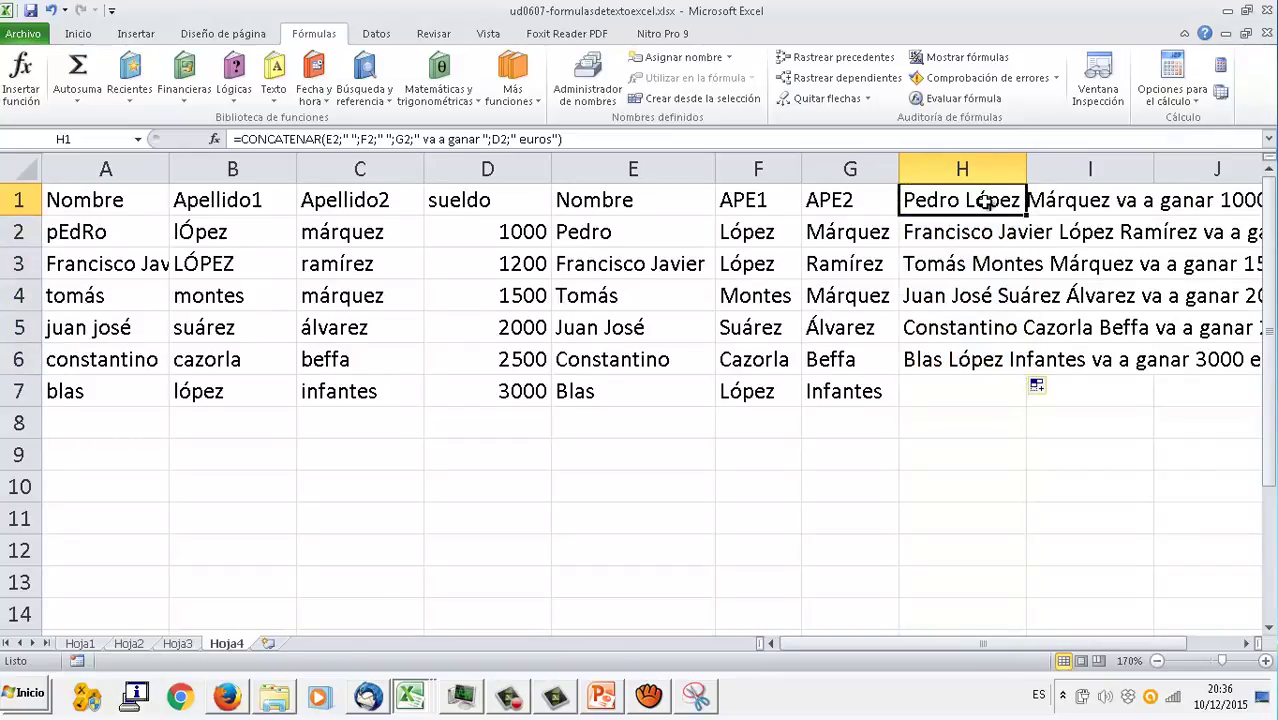
pyautogui.rightClick(982, 201)
pyautogui.click(1030, 324)
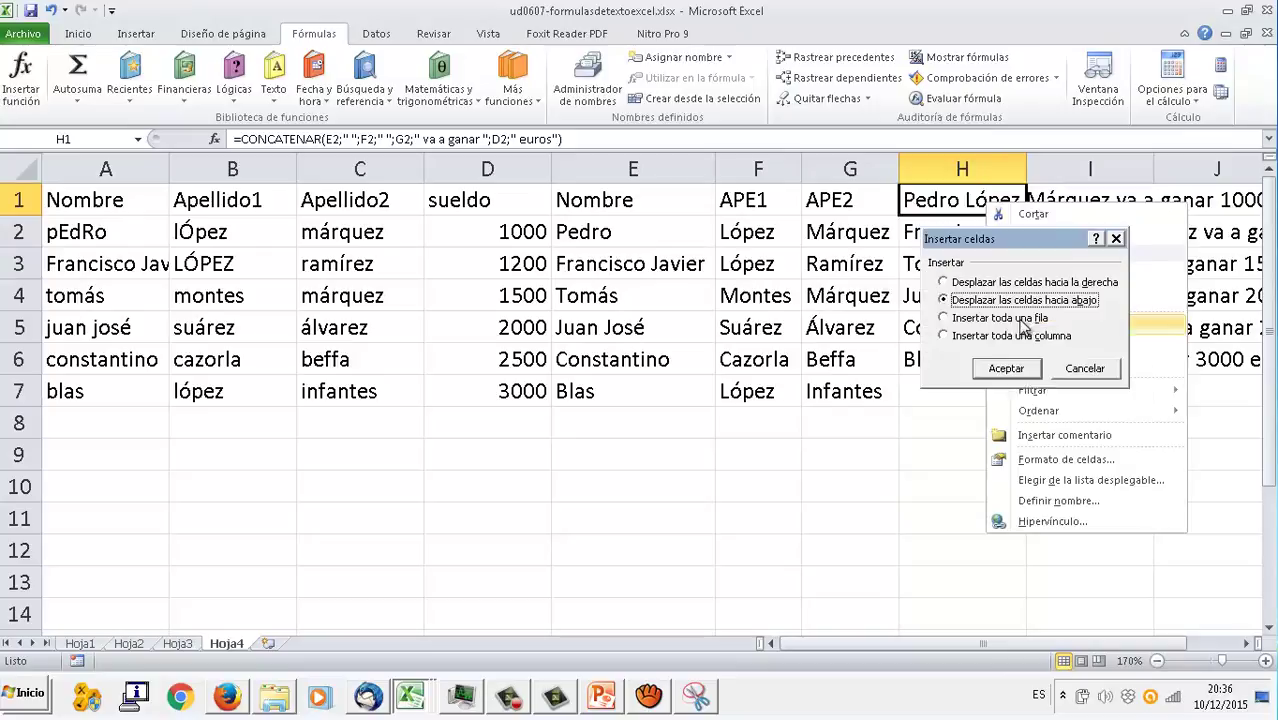
pyautogui.click(1005, 368)
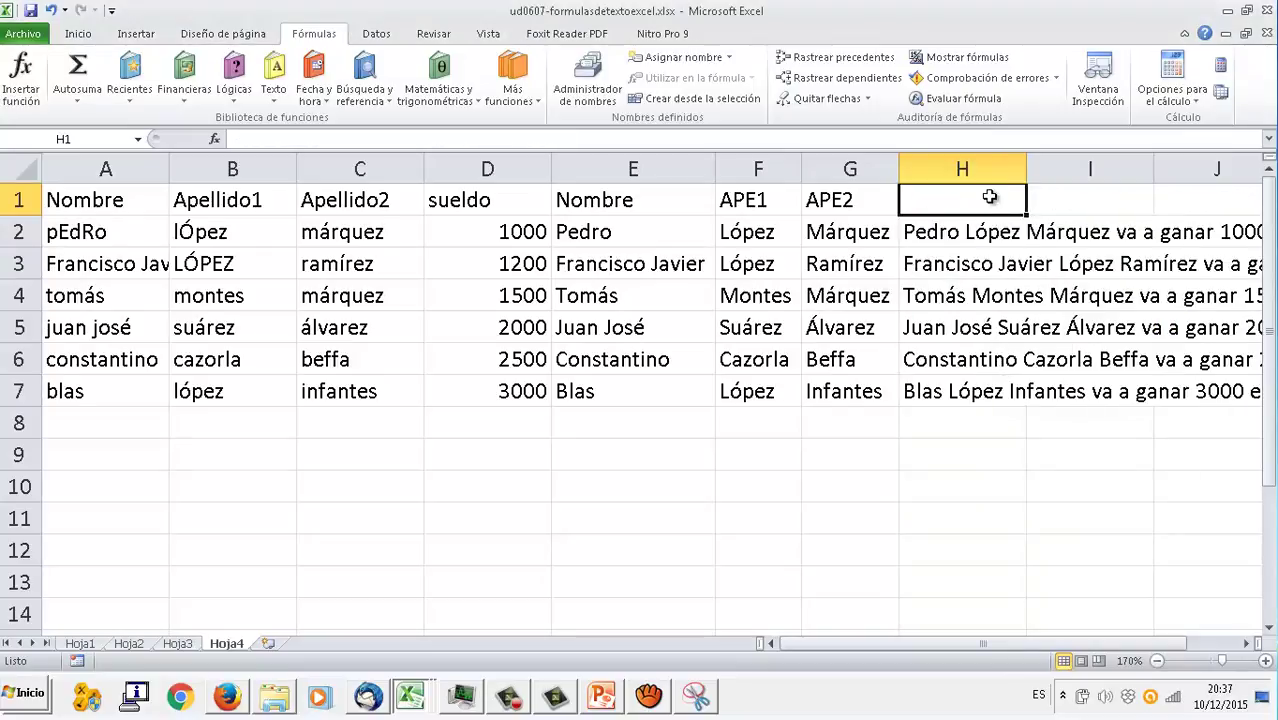
# - Head column H with TEXTO and bring the full salary sentences into view
pyautogui.write('TEXTO')
pyautogui.press('Return')
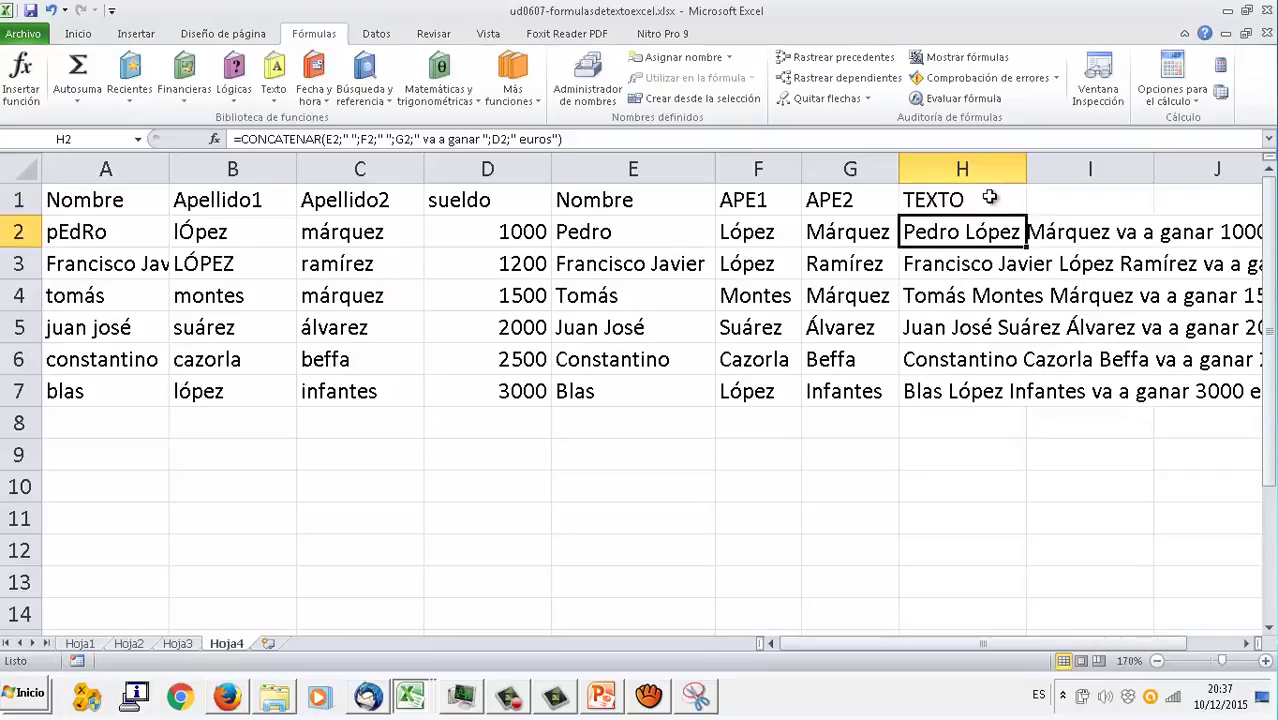
pyautogui.click(1245, 643)
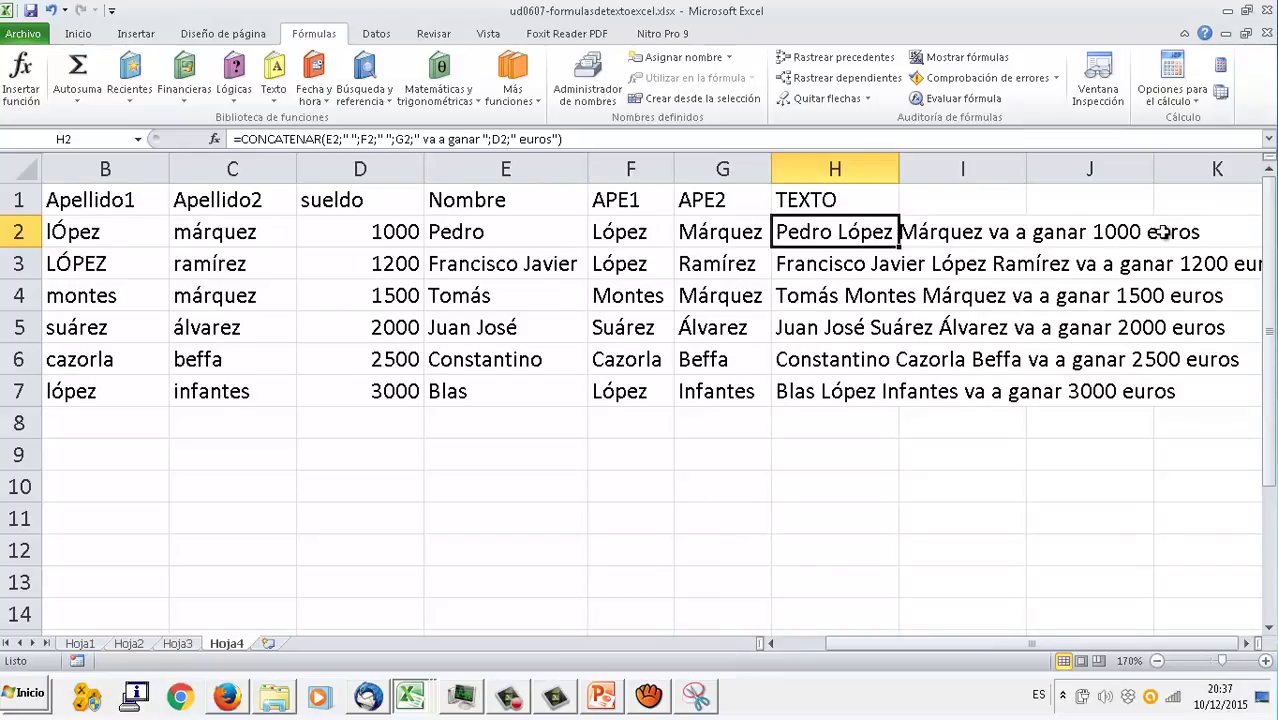
pyautogui.click(1142, 253)
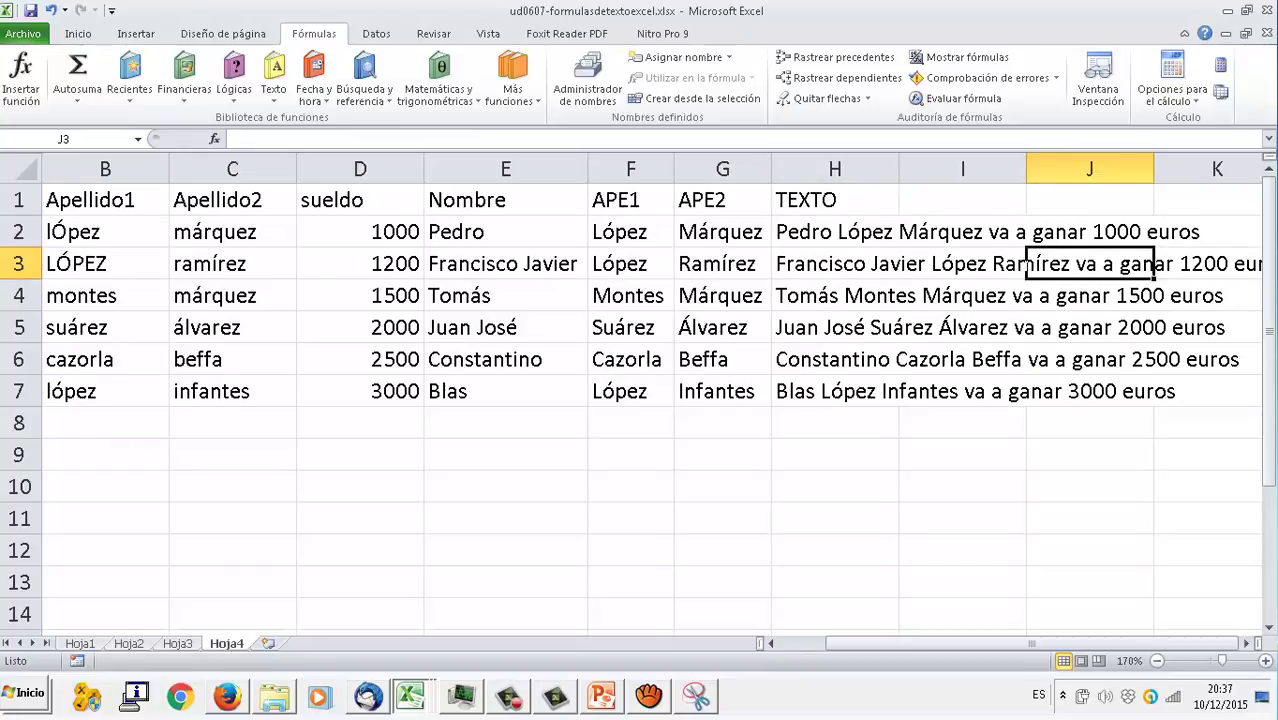
pyautogui.click(178, 643)
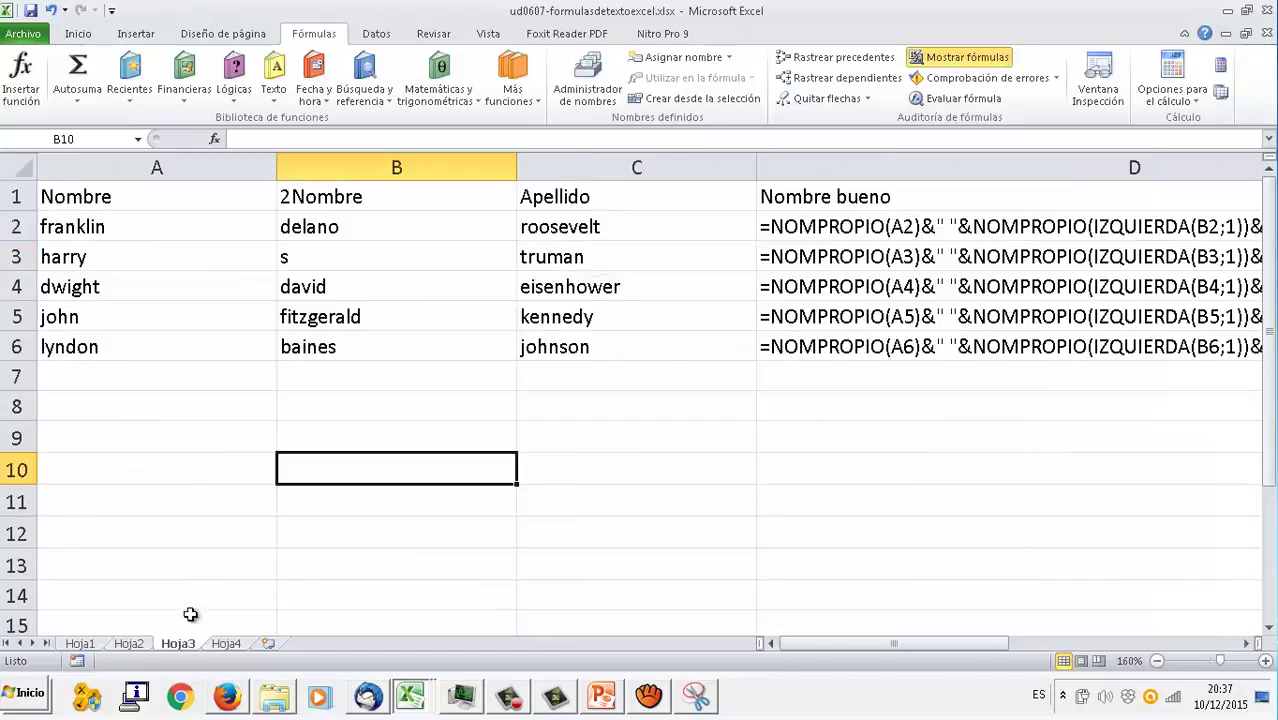
pyautogui.moveTo(169, 199); pyautogui.dragTo(522, 354)
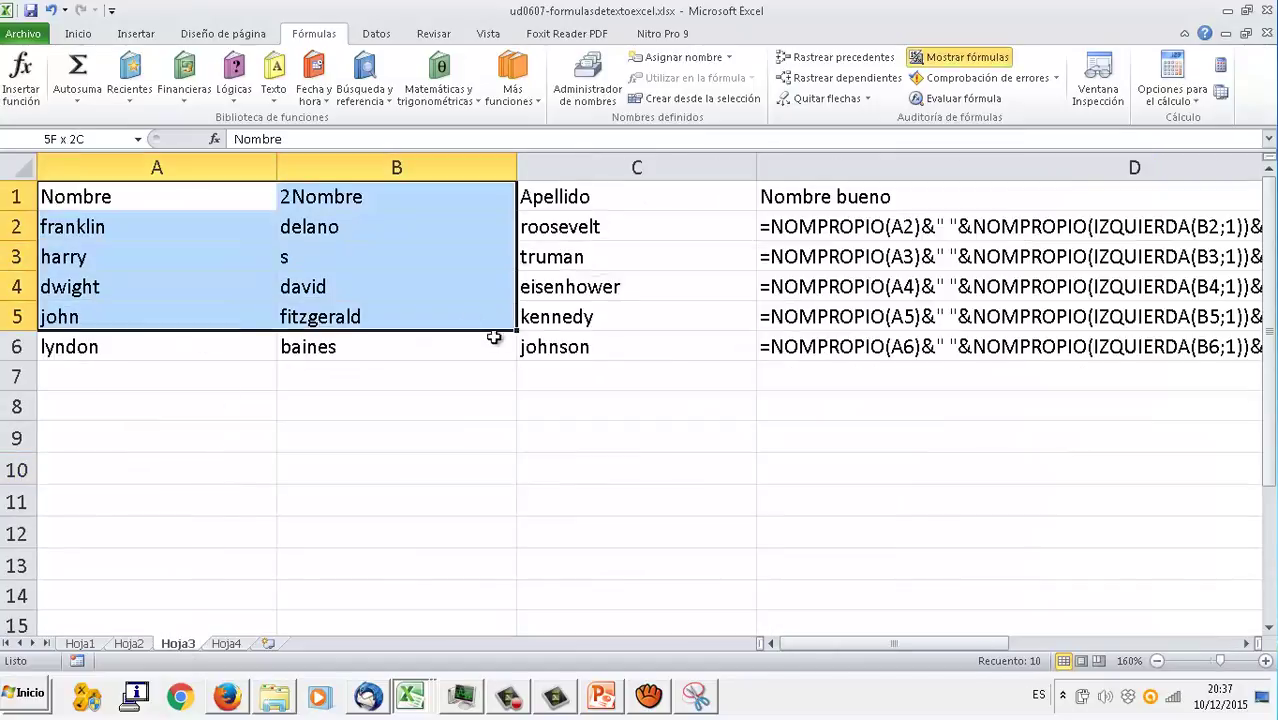
pyautogui.hotkey('ctrl', 'c')
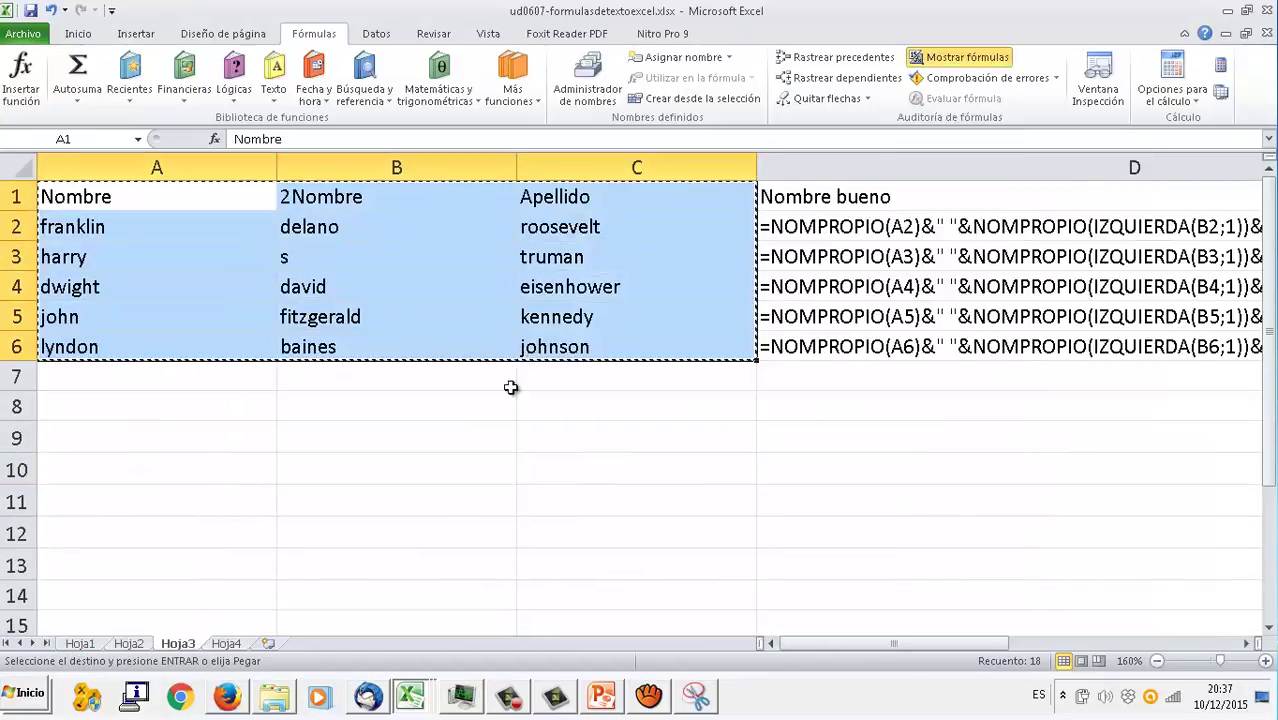
pyautogui.click(266, 644)
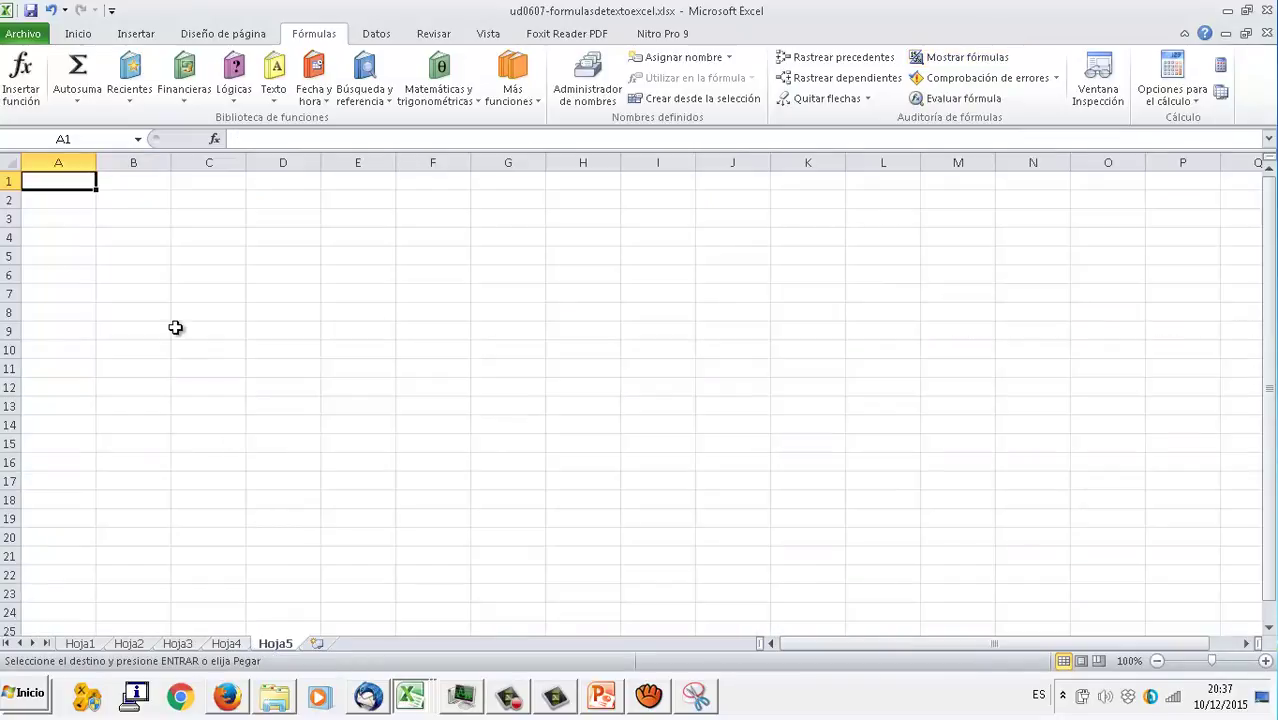
pyautogui.hotkey('ctrl', 'v')
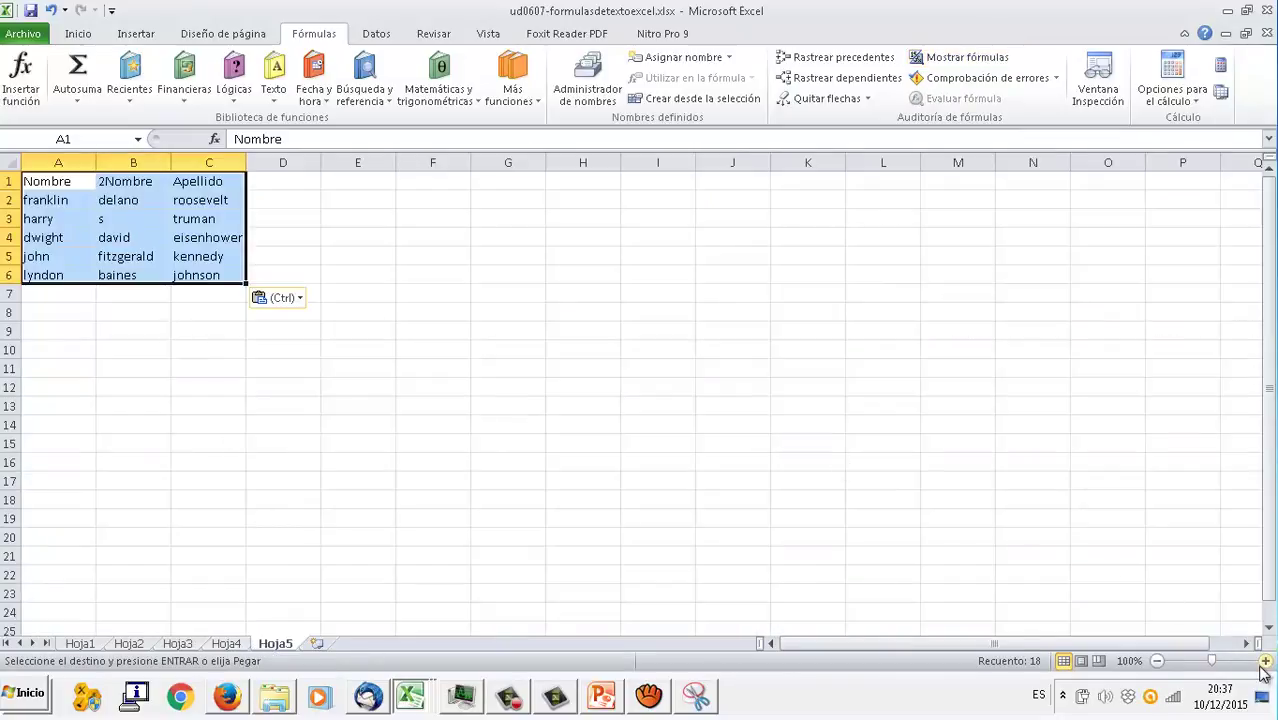
pyautogui.click(1265, 661)
pyautogui.click(1265, 661)
pyautogui.click(1265, 661)
pyautogui.click(1265, 661)
pyautogui.click(1265, 661)
pyautogui.click(1265, 661)
pyautogui.click(1265, 661)
pyautogui.click(1265, 661)
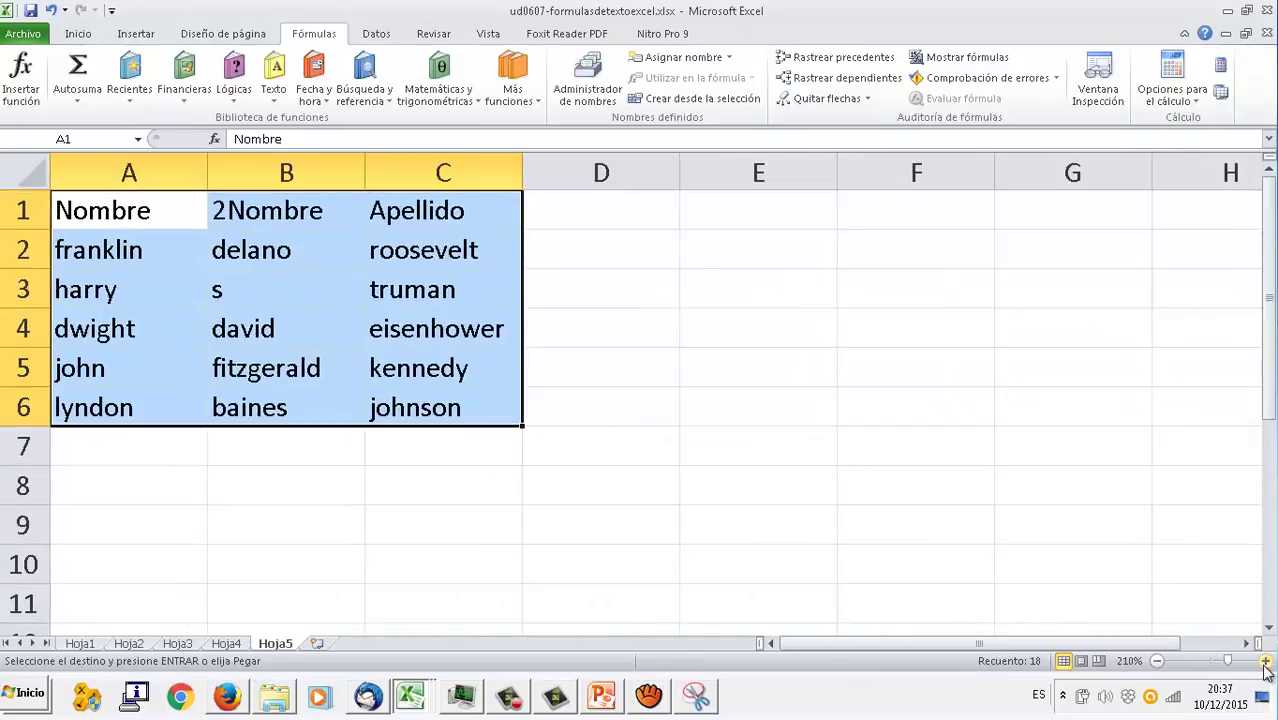
pyautogui.click(1265, 661)
pyautogui.click(1265, 661)
pyautogui.click(1265, 661)
pyautogui.click(1265, 661)
pyautogui.click(268, 320)
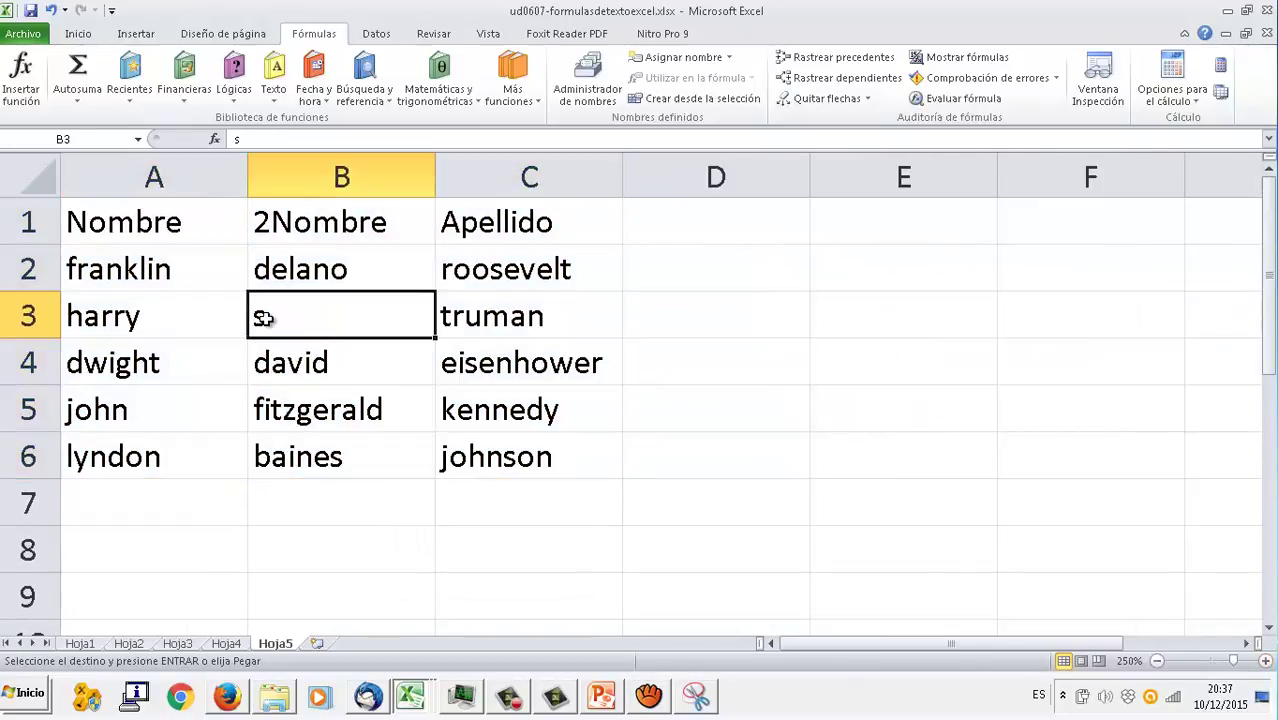
pyautogui.click(528, 320)
pyautogui.click(294, 312)
pyautogui.click(704, 203)
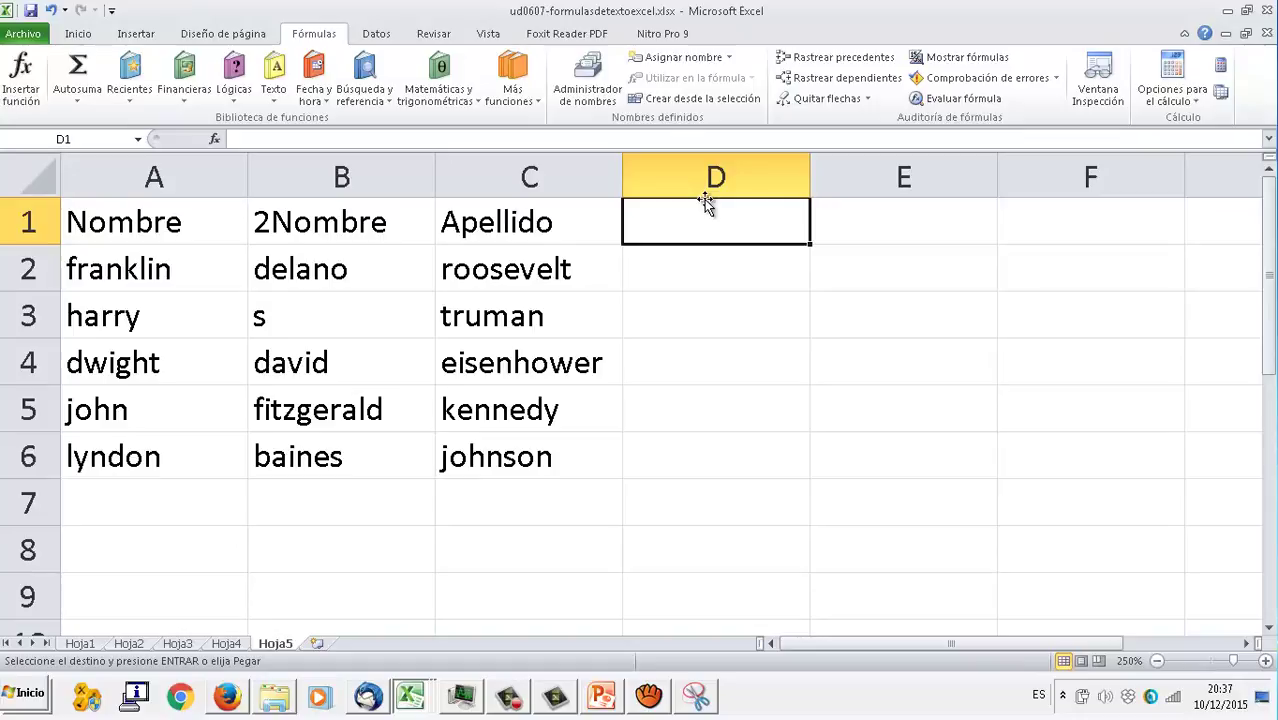
# - Head D1 'Nombre americano' and begin D2's formula with NOMPROPIO(A2) & " "
pyautogui.write('Nombre america')
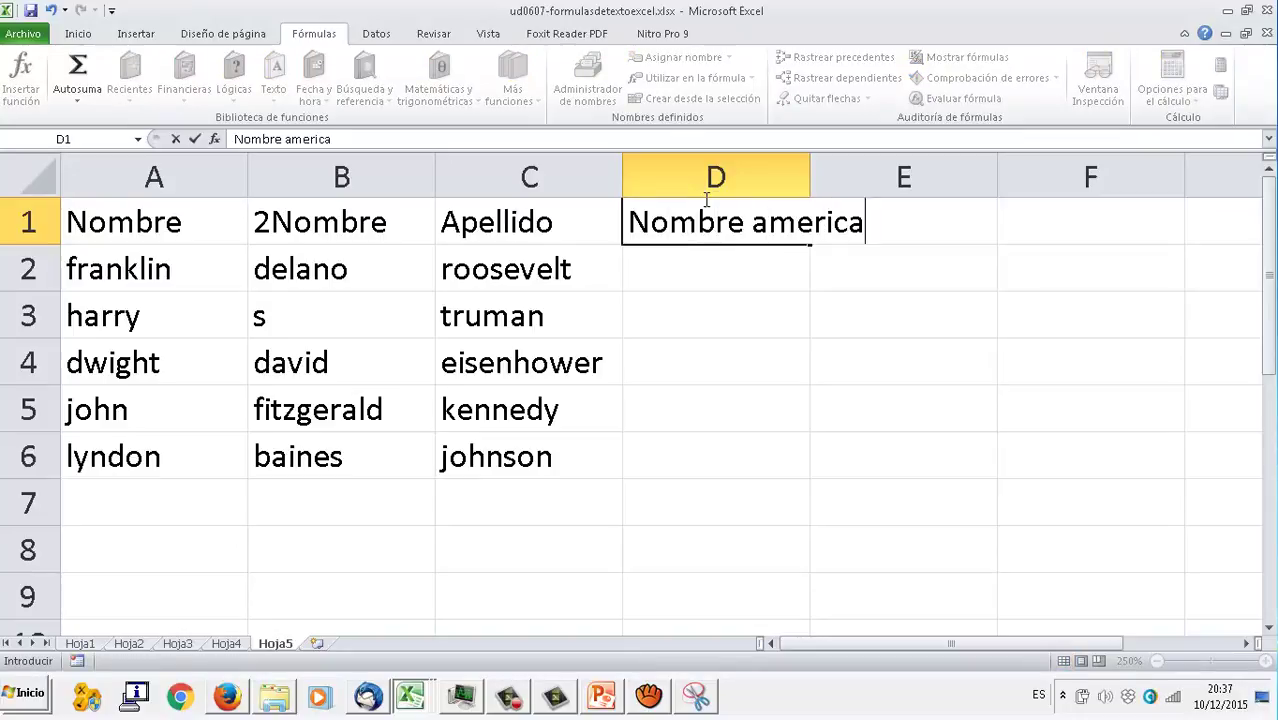
pyautogui.write('no')
pyautogui.press('Return')
pyautogui.write('=')
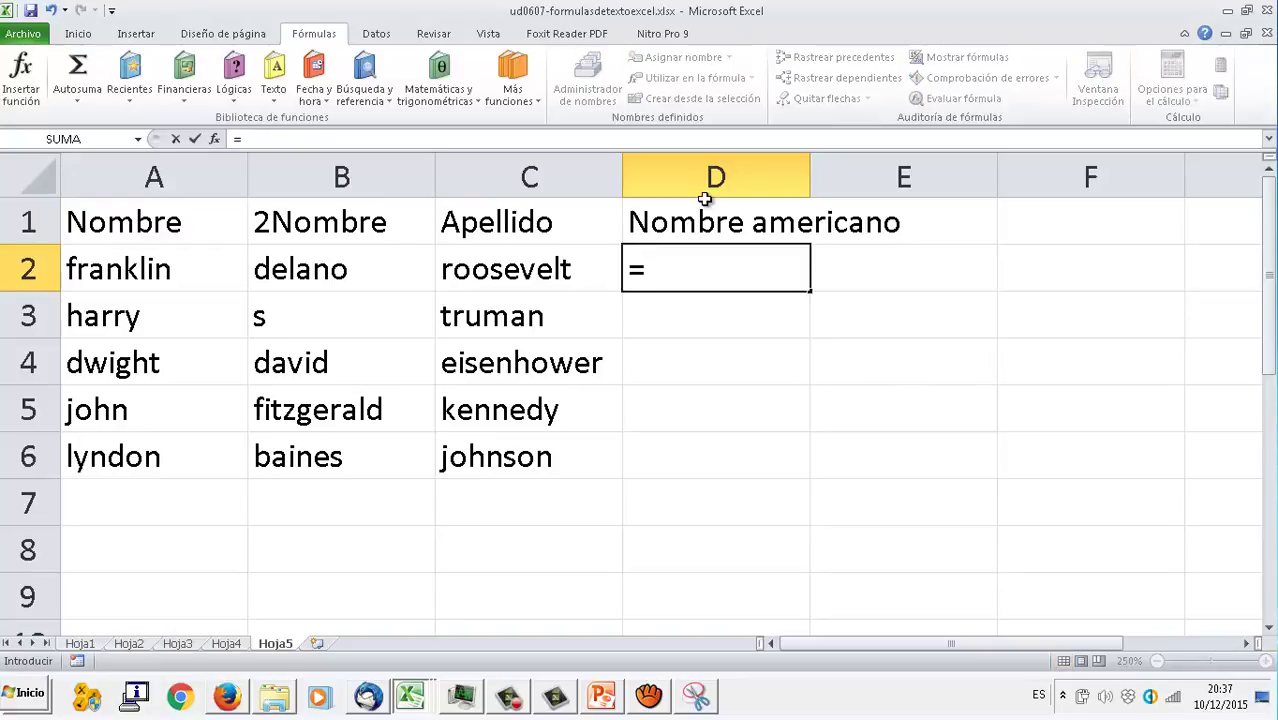
pyautogui.write('nompropiio')
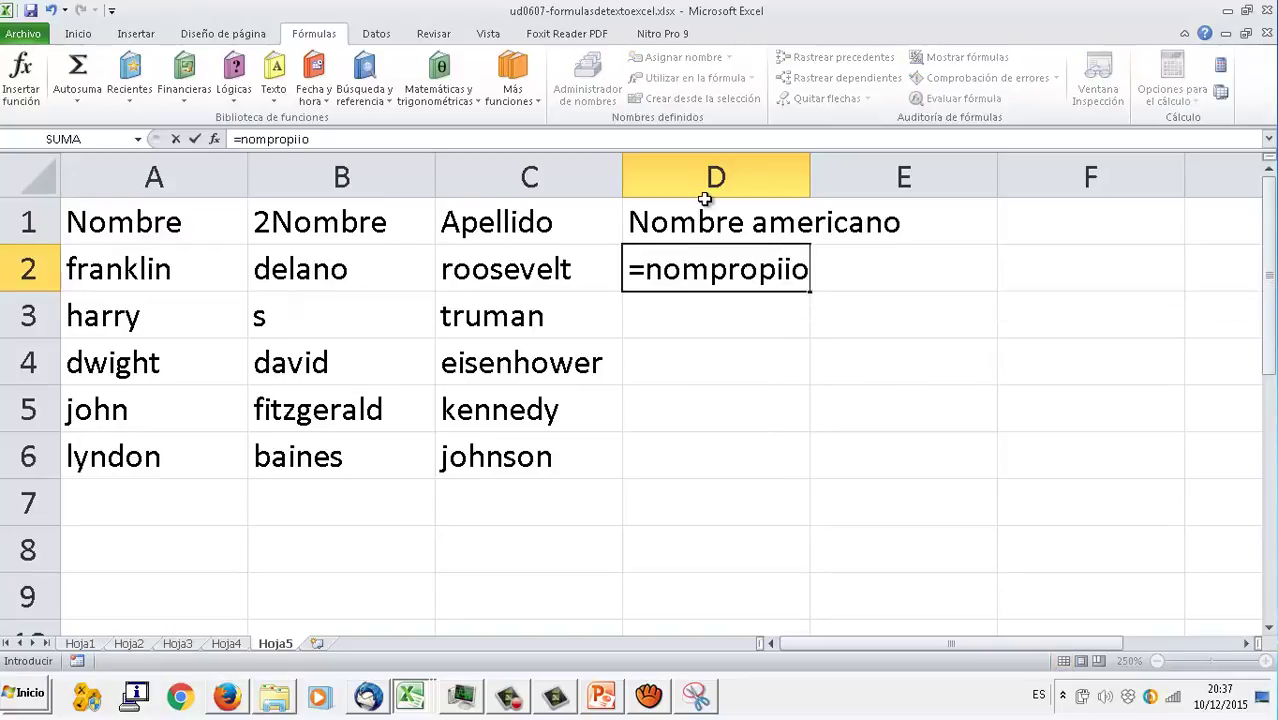
pyautogui.press('BackSpace')
pyautogui.press('BackSpace')
pyautogui.write('o(')
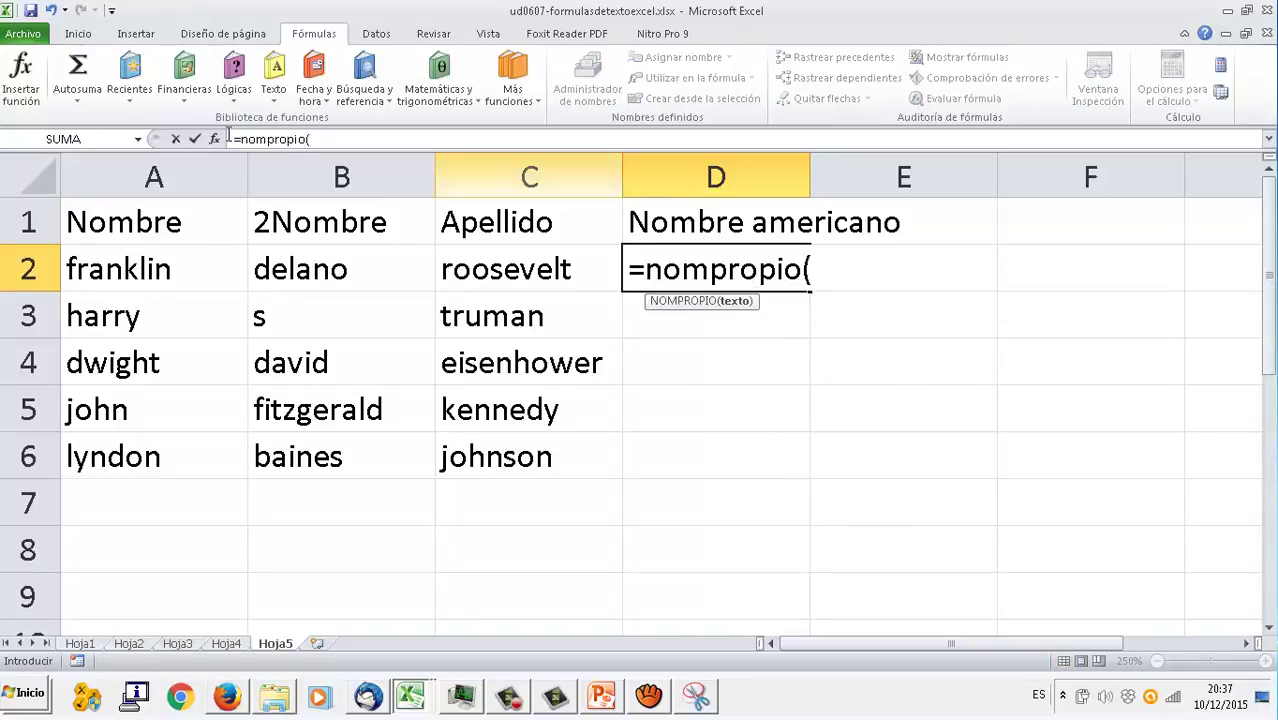
pyautogui.click(158, 284)
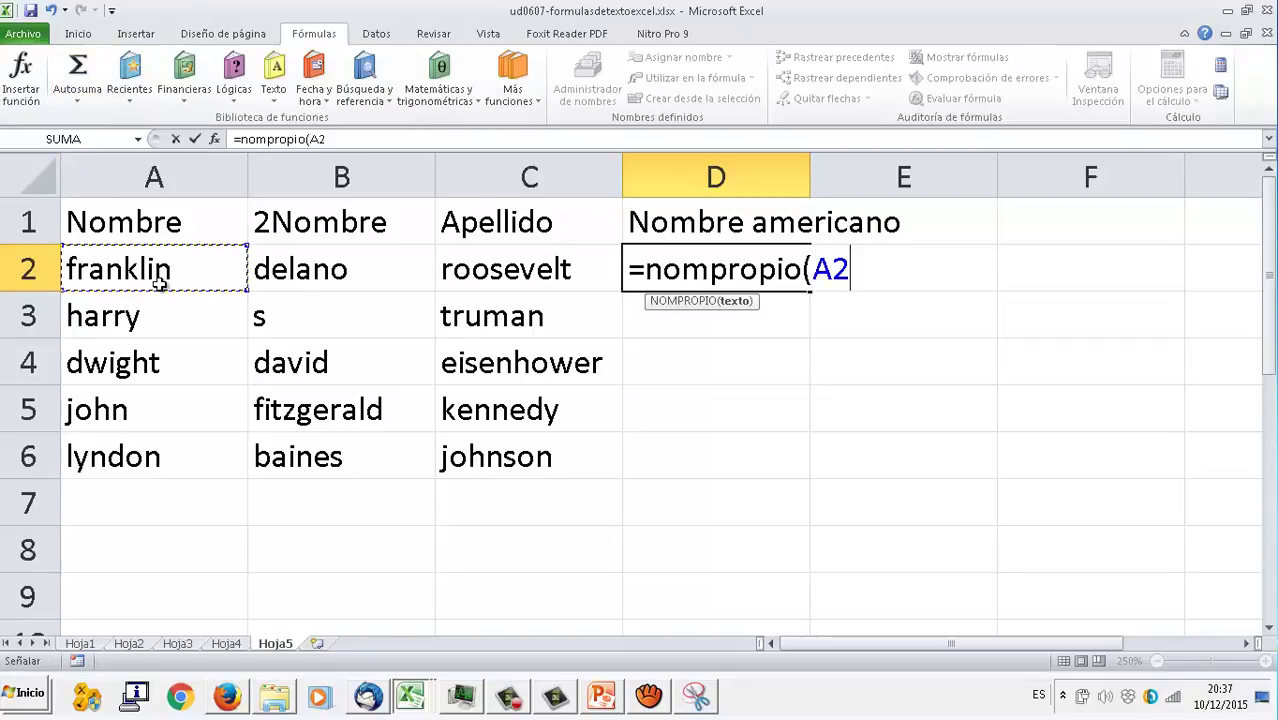
pyautogui.write(')')
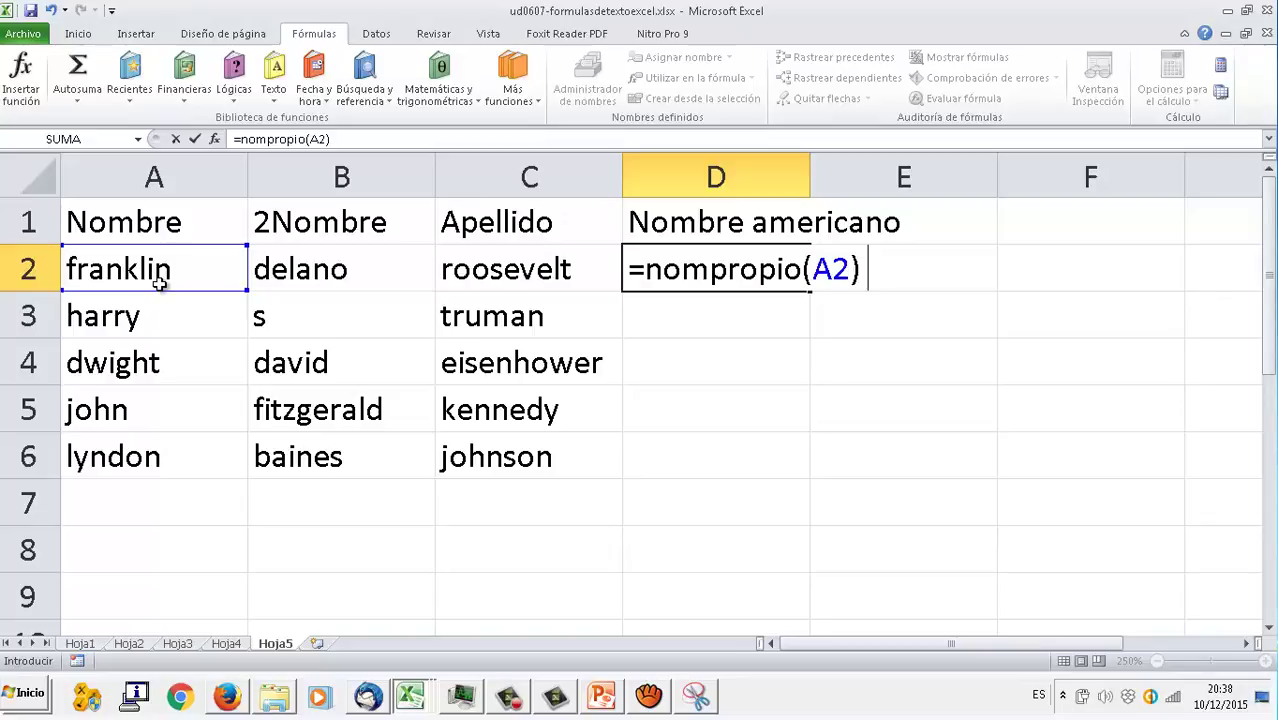
pyautogui.write(' & ')
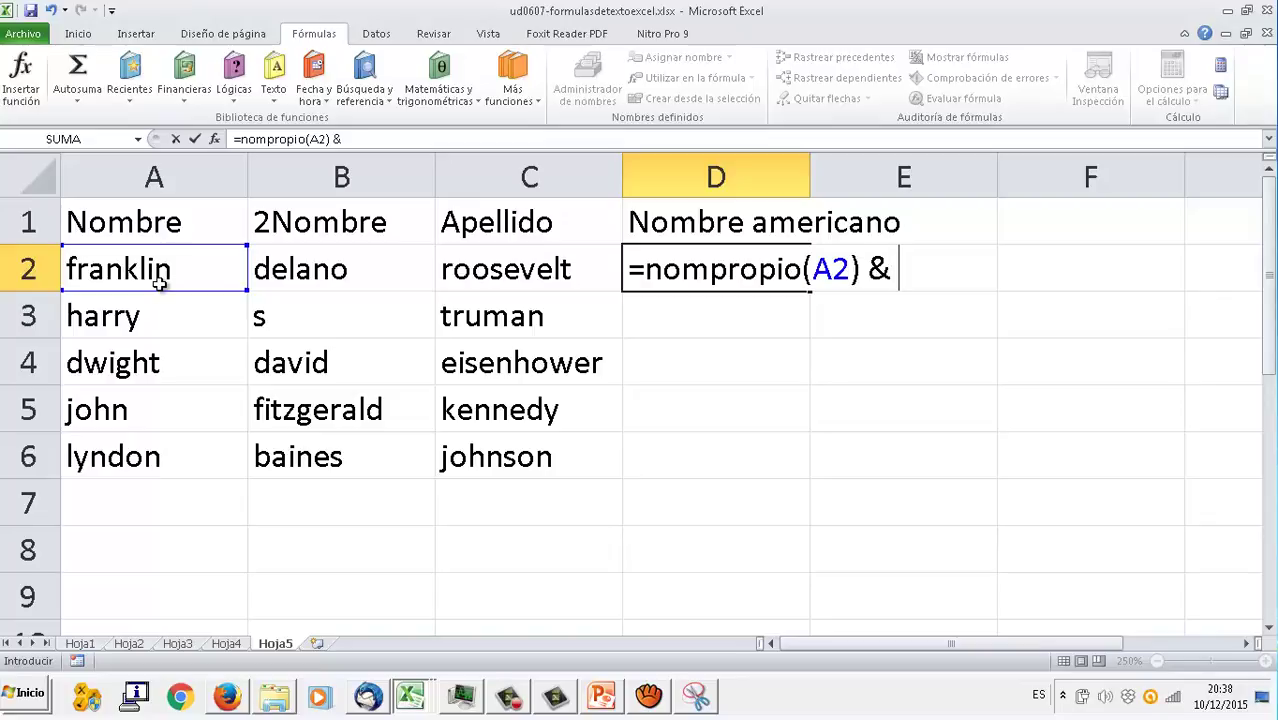
pyautogui.write('" " ')
pyautogui.write('$')
pyautogui.press('BackSpace')
# - Complete D2 with IZQUIERDA(B2;1) and NOMPROPIO(C2), showing Franklin d Roosevelt
pyautogui.write('&')
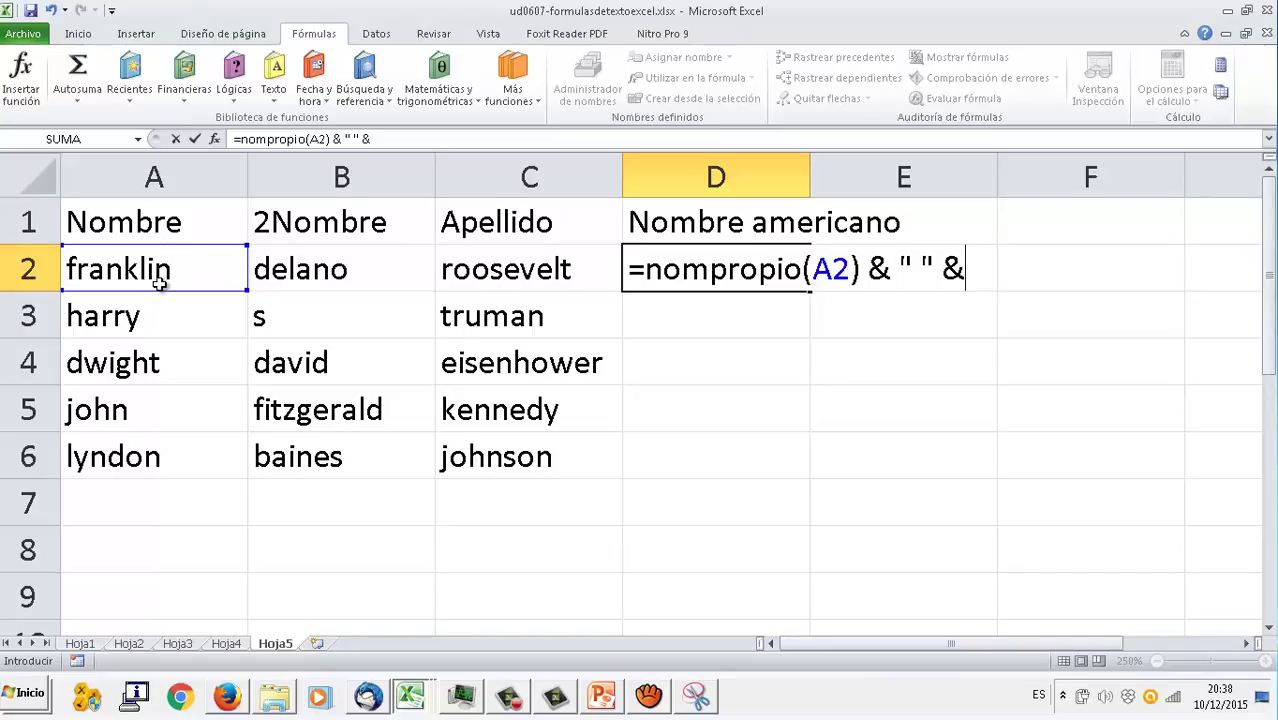
pyautogui.write(' izquierda')
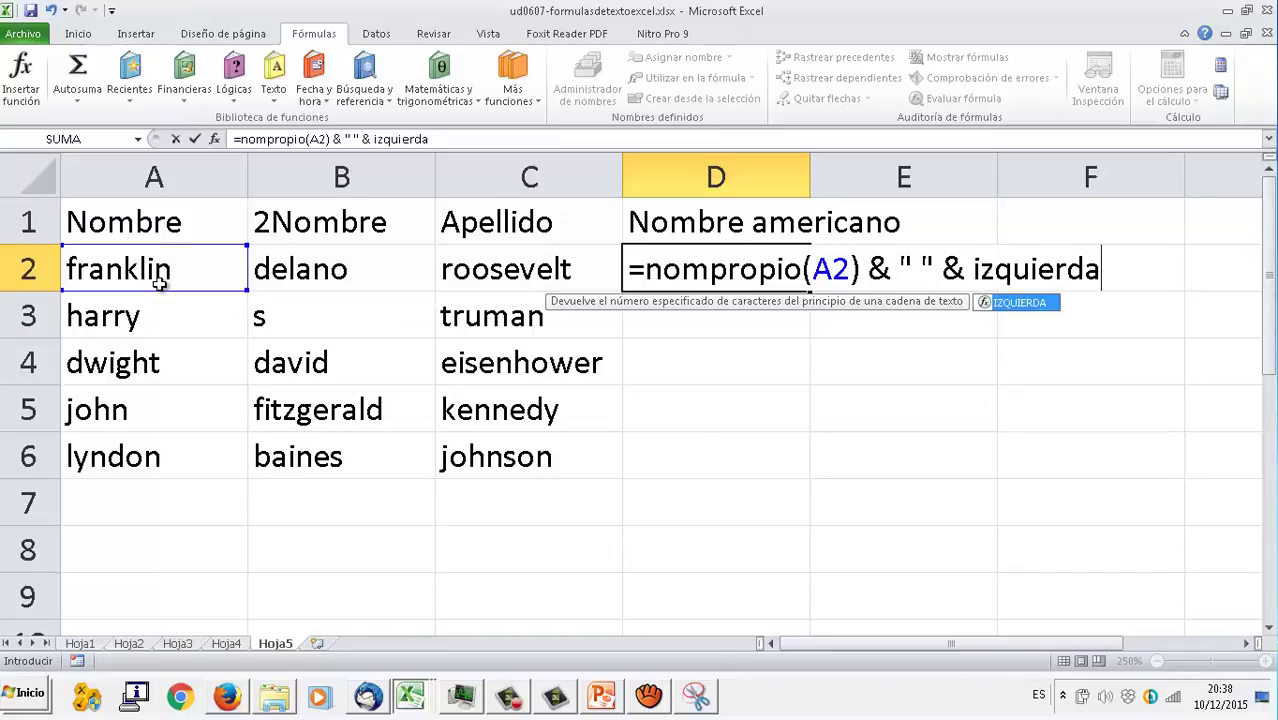
pyautogui.write('(')
pyautogui.click(306, 266)
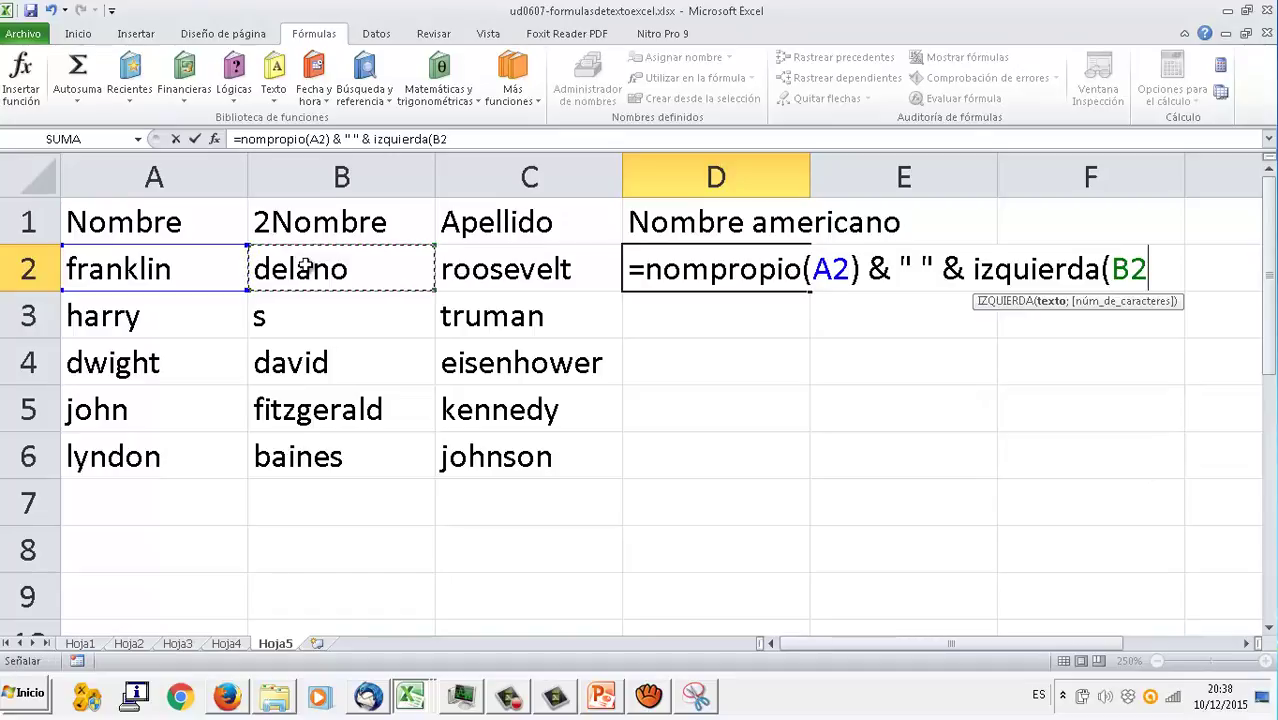
pyautogui.write(';1)')
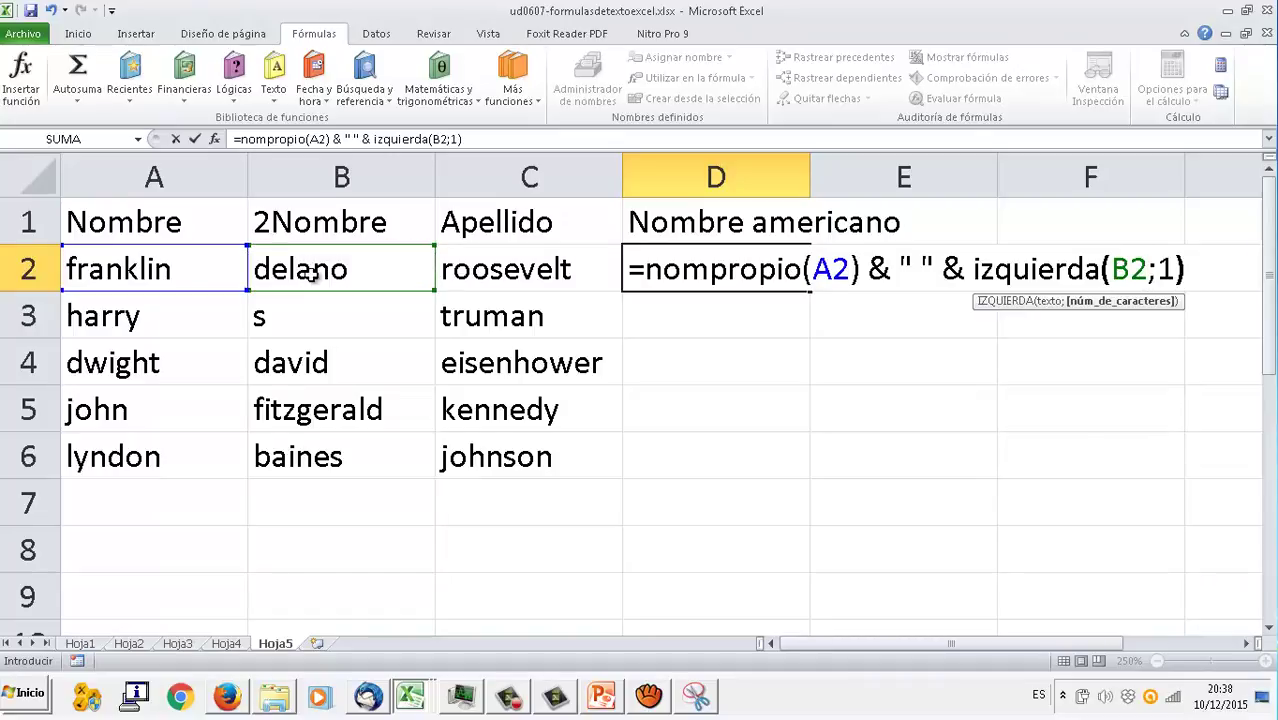
pyautogui.write(' & " "')
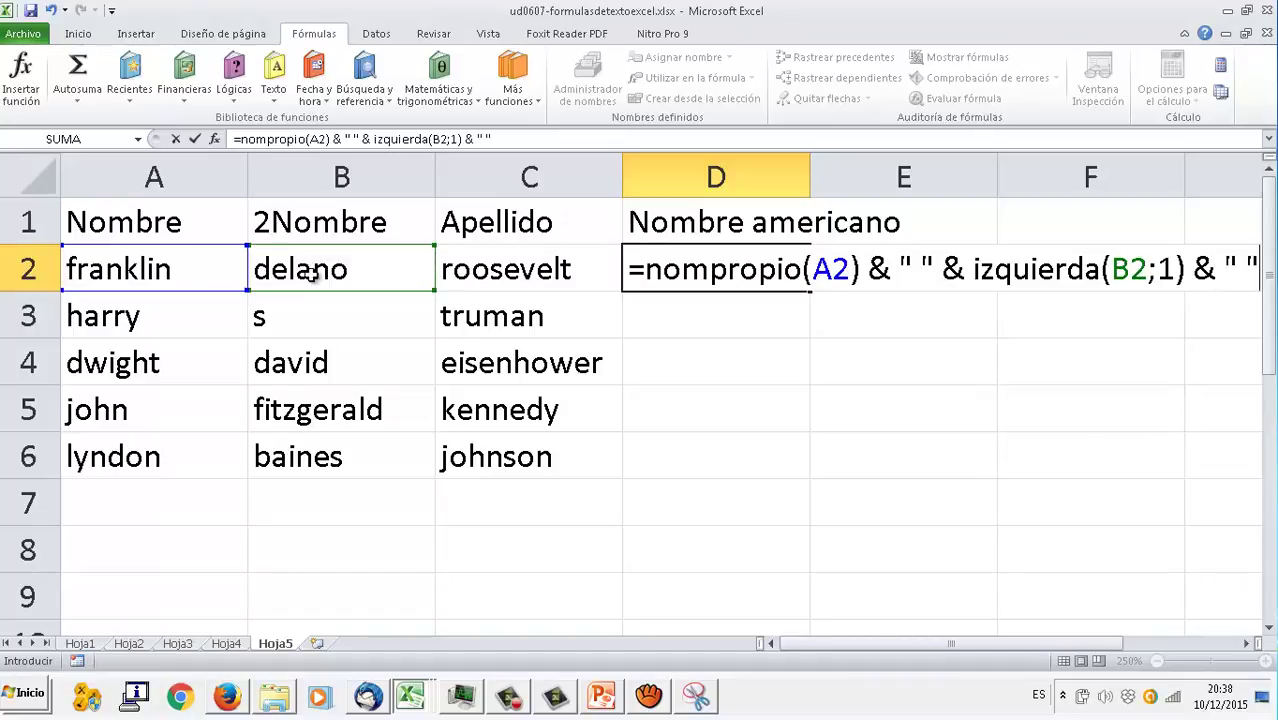
pyautogui.write('%')
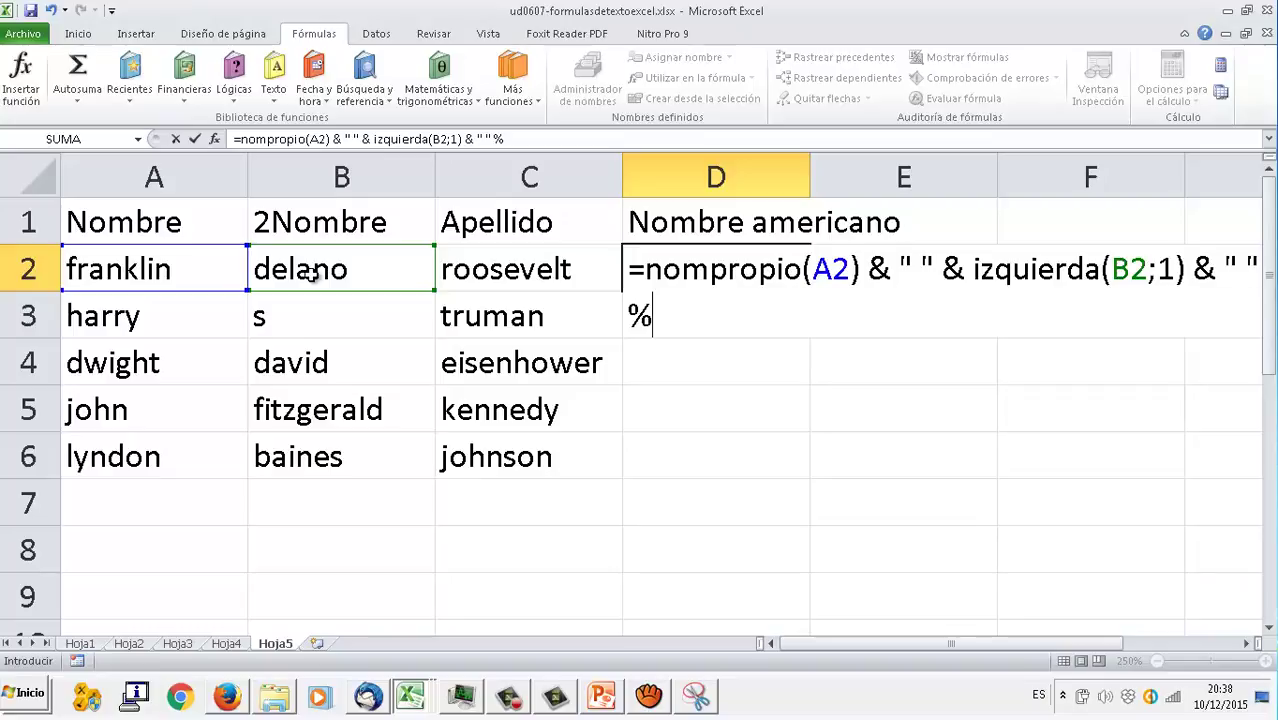
pyautogui.press('BackSpace')
pyautogui.write('& ')
pyautogui.write('nompropio')
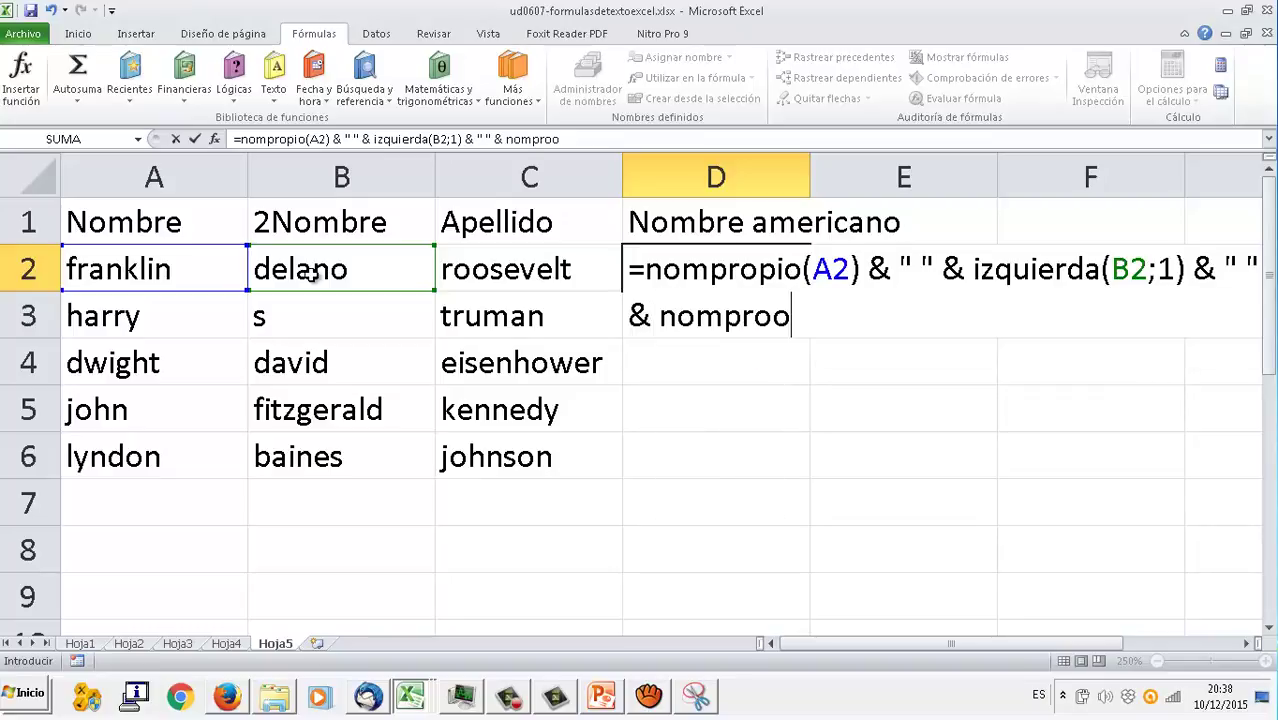
pyautogui.press('BackSpace')
pyautogui.write('pio(')
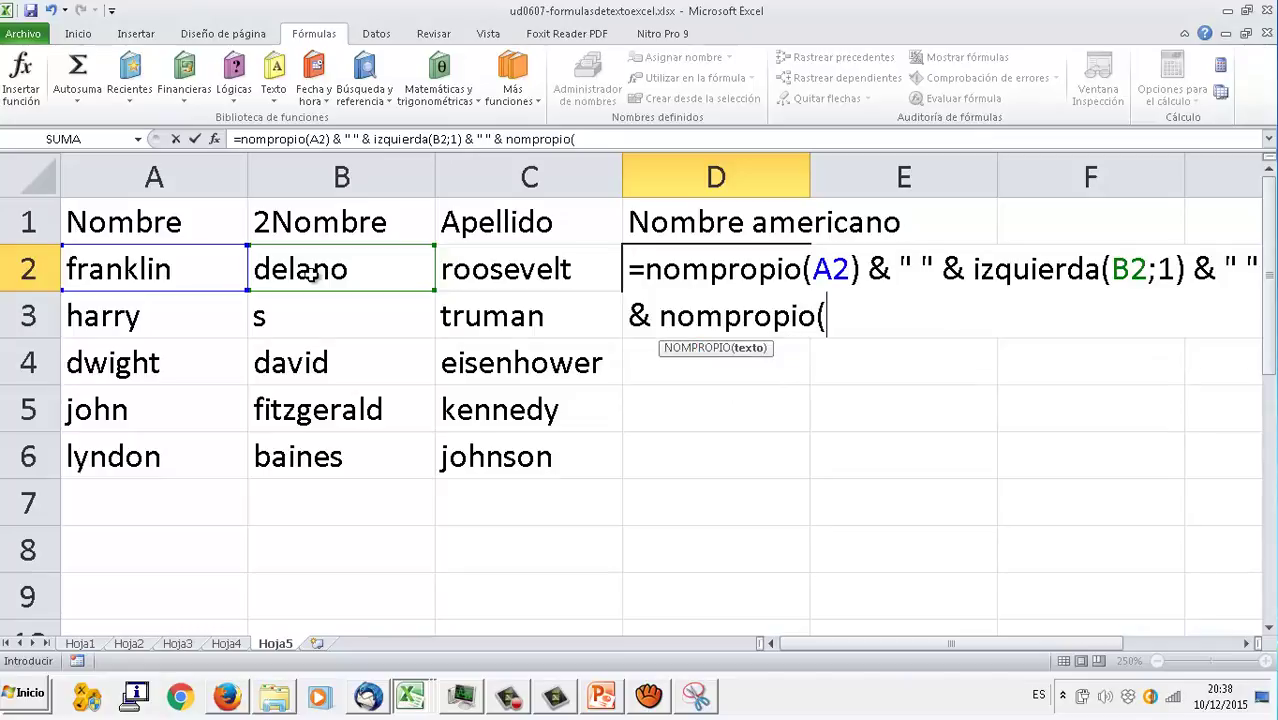
pyautogui.click(487, 264)
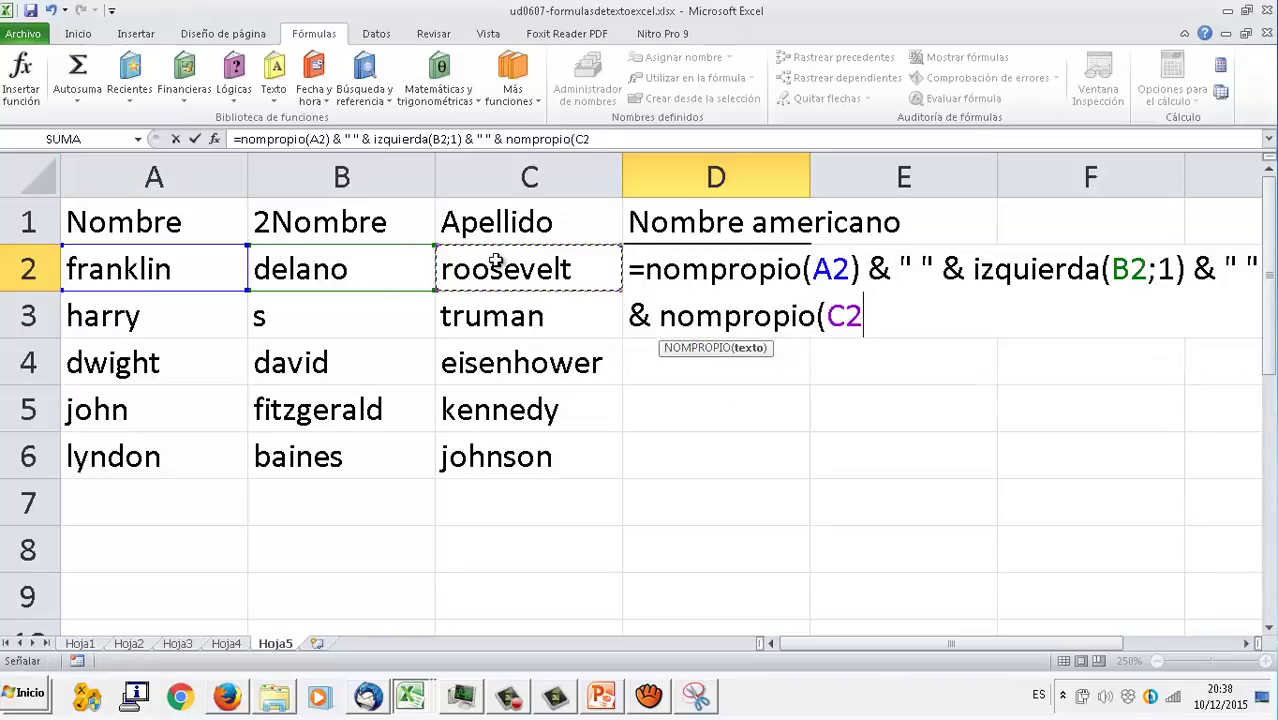
pyautogui.press('Return')
pyautogui.press('Up')
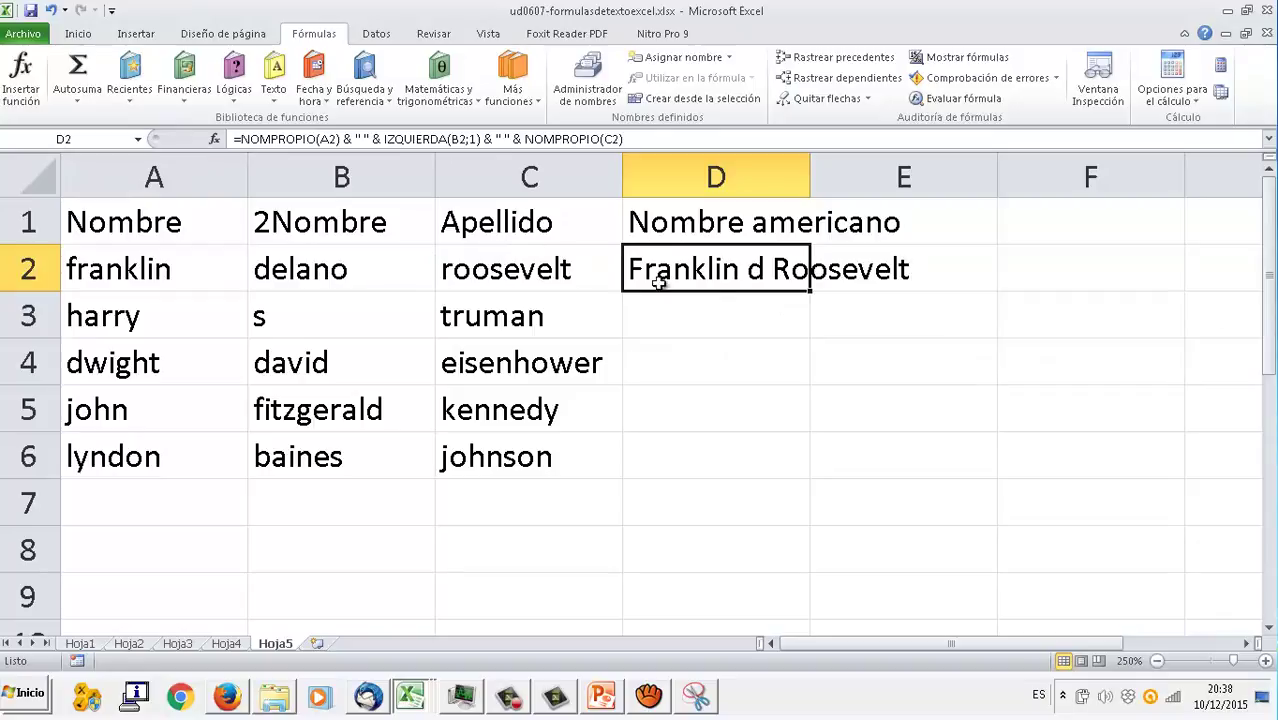
# - Edit D2's formula to add a period after the initial and wrap IZQUIERDA in MAYUSC
pyautogui.click(493, 138)
pyautogui.press('Right')
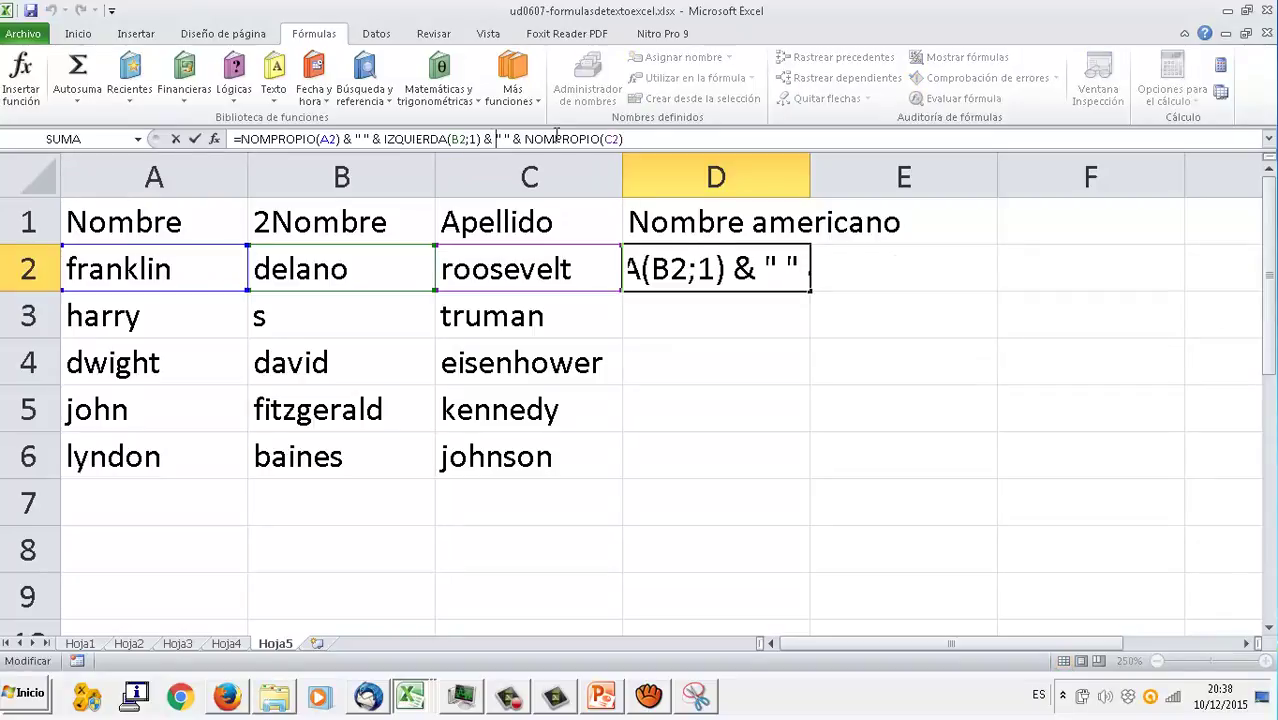
pyautogui.write('.')
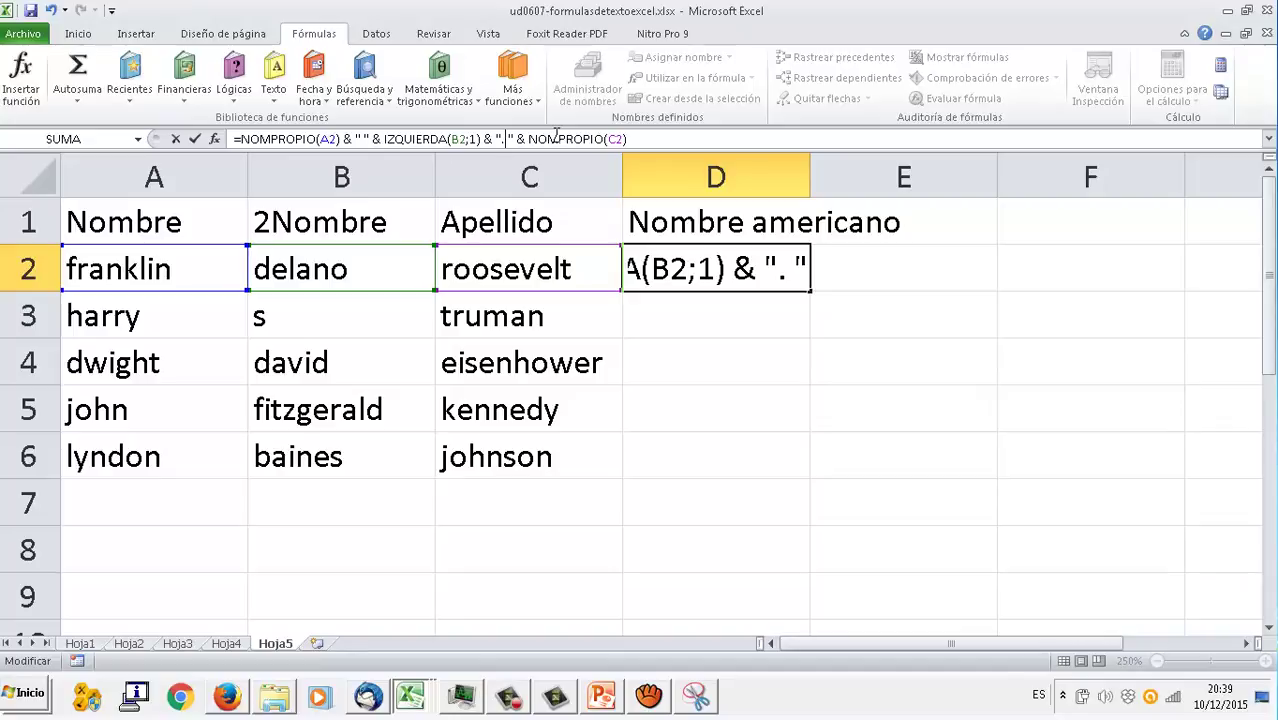
pyautogui.click(385, 139)
pyautogui.write('nompropio')
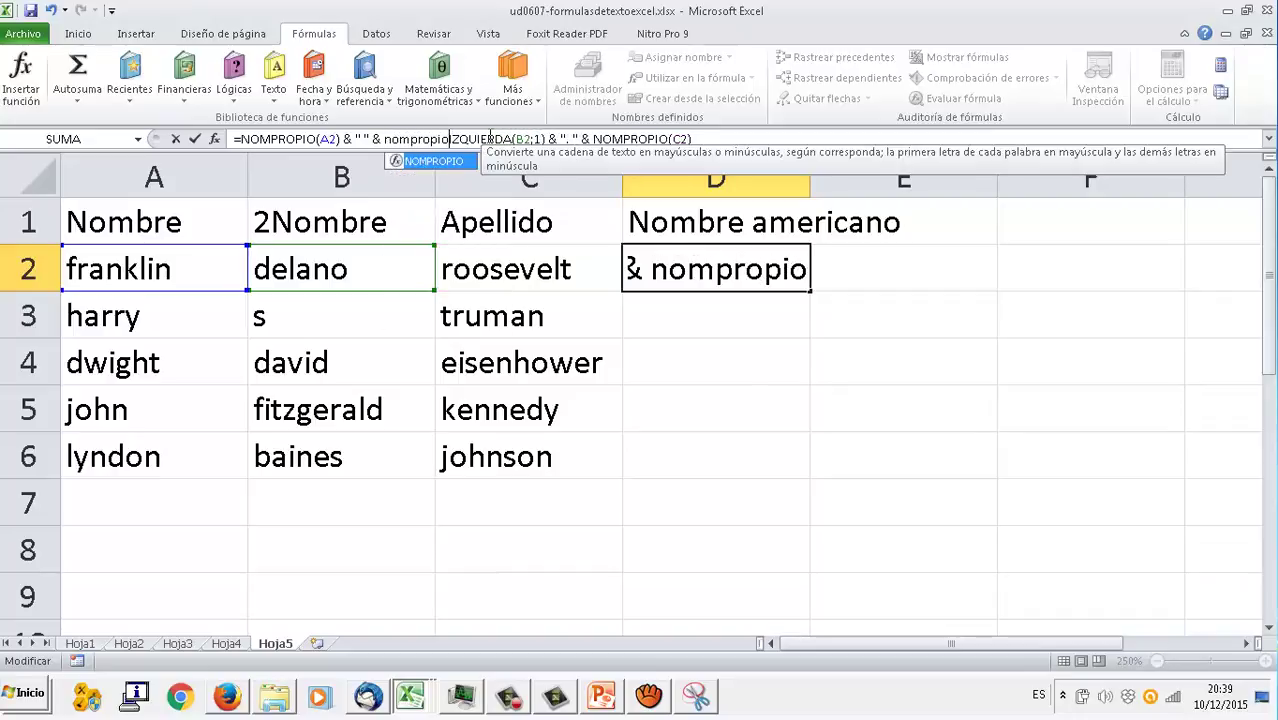
pyautogui.write('(')
pyautogui.press('BackSpace')
pyautogui.press('BackSpace')
pyautogui.press('BackSpace')
pyautogui.press('BackSpace')
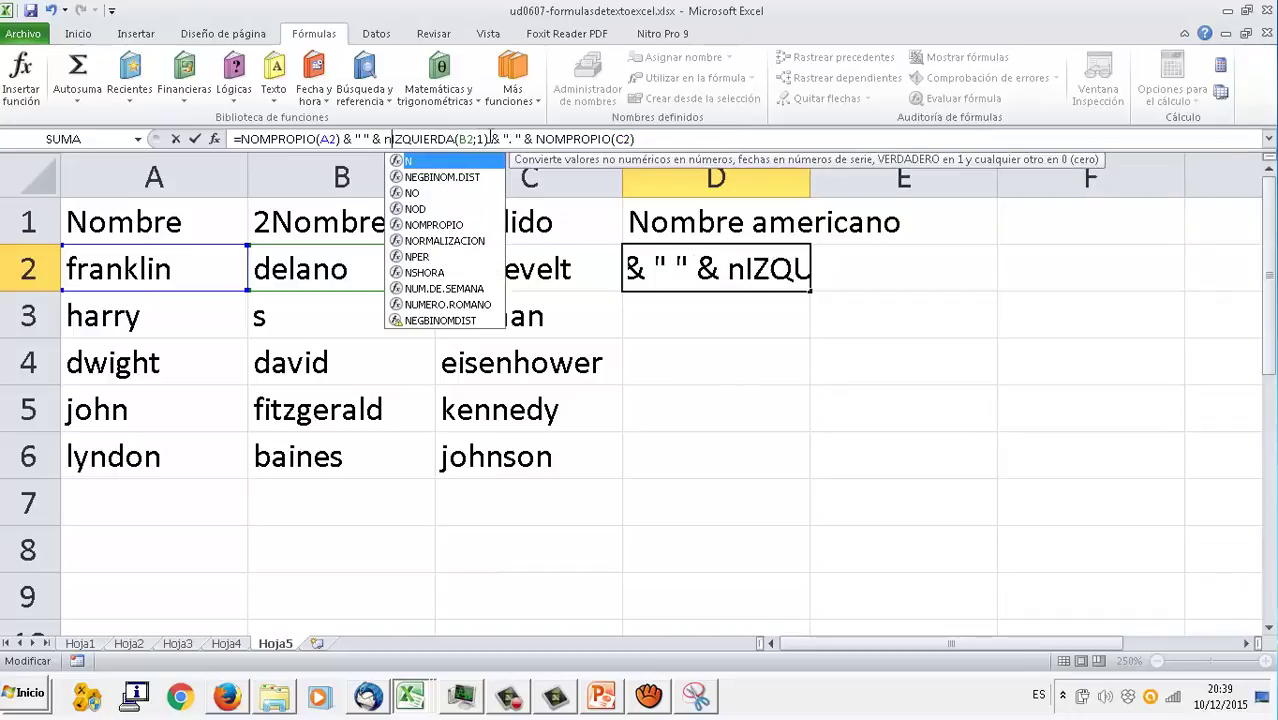
pyautogui.press('BackSpace')
pyautogui.write('MAYUSC')
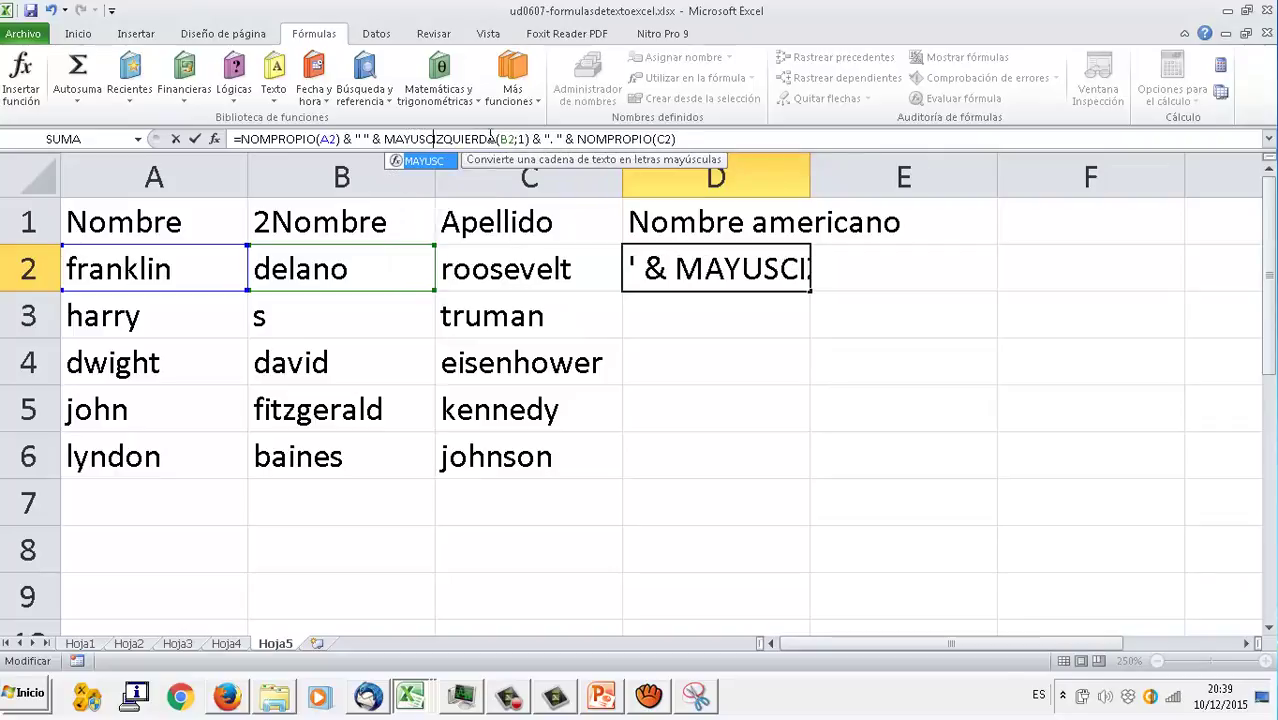
pyautogui.write('(')
pyautogui.press('Right')
pyautogui.press('Right')
pyautogui.press('Right')
pyautogui.press('Right')
pyautogui.press('Right')
pyautogui.press('Right')
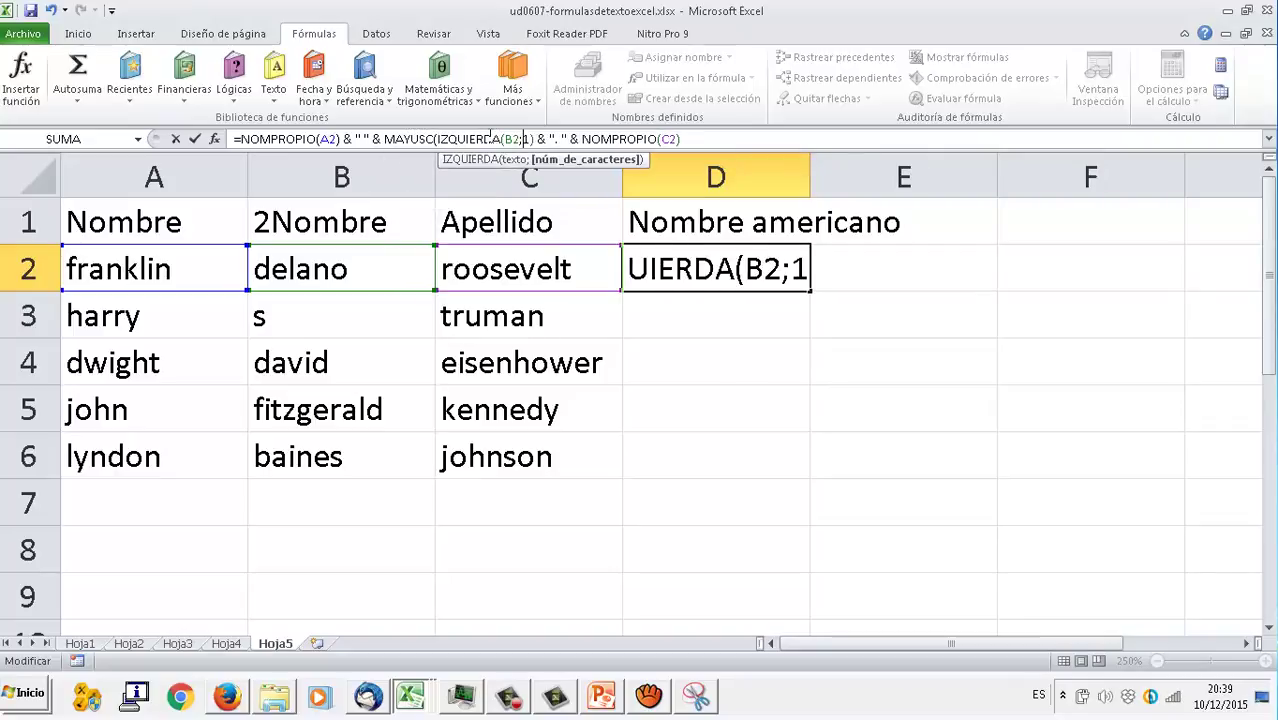
pyautogui.press('Right')
pyautogui.press('Right')
pyautogui.press('Right')
pyautogui.write(')')
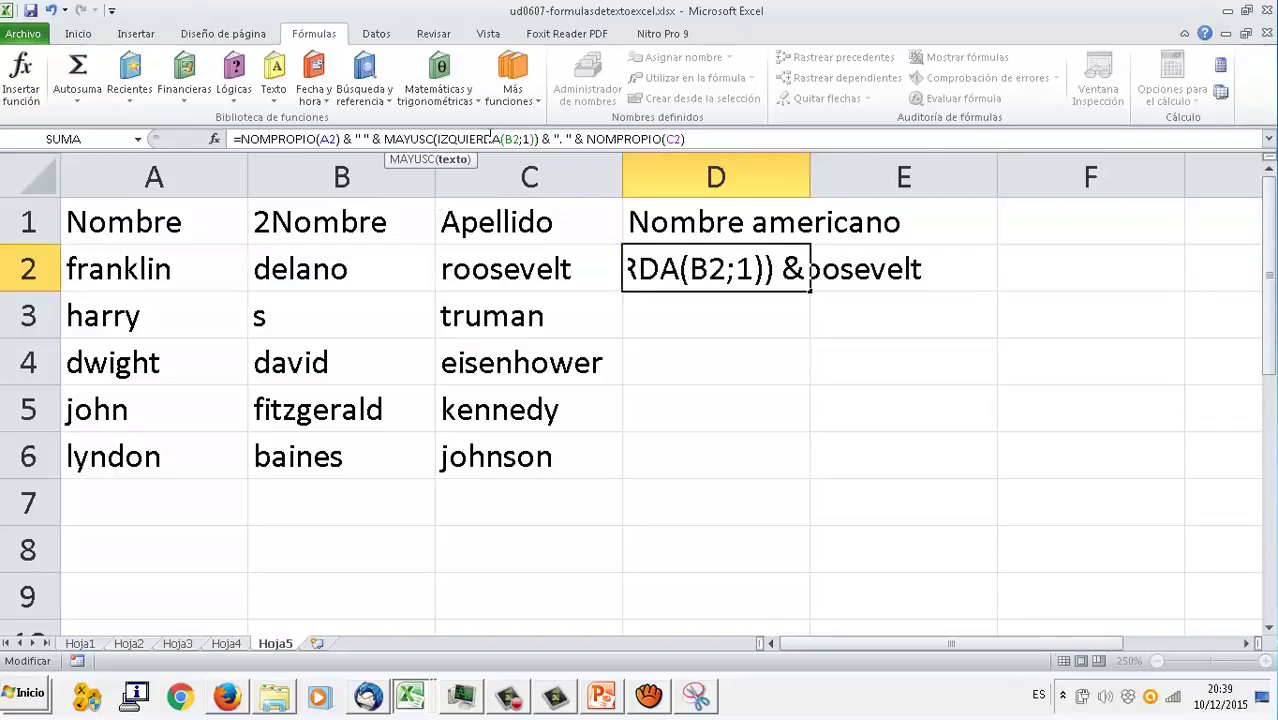
pyautogui.hotkey('ctrl', 'Return')
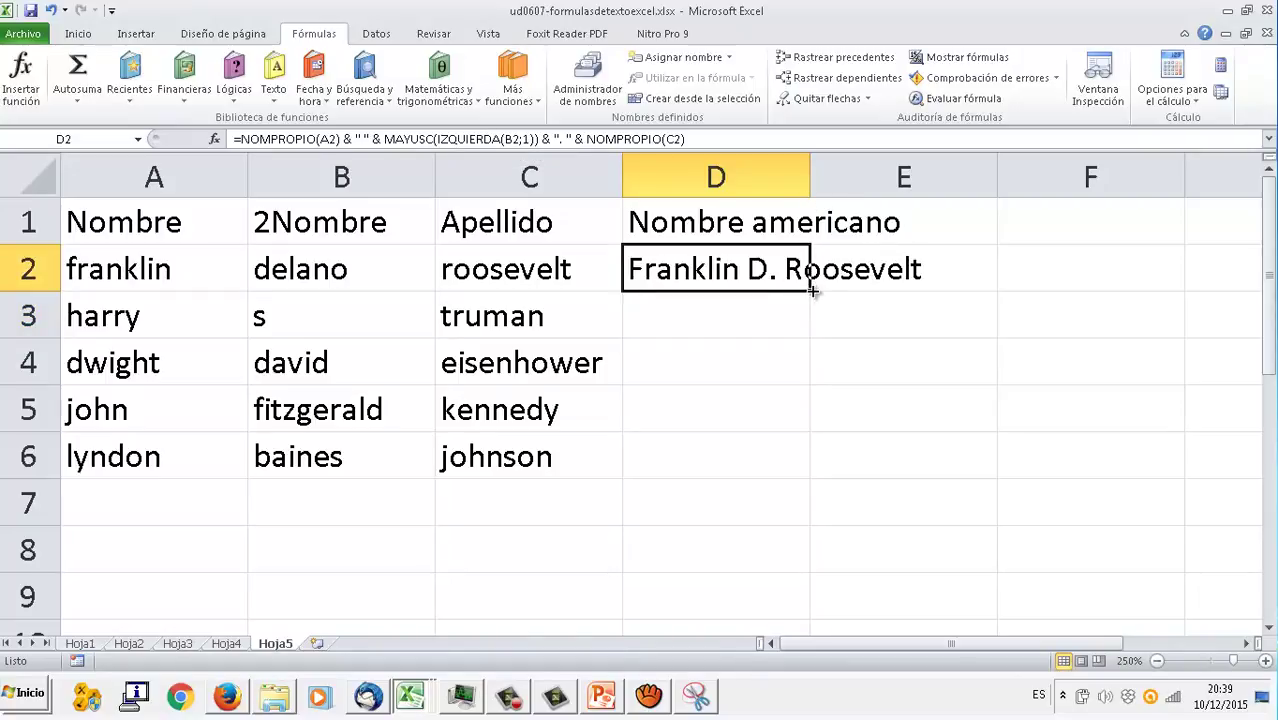
# - Fill the formula down to D6 and autofit column D, Franklin D. Roosevelt to Lyndon B. Johnson
pyautogui.moveTo(810, 290); pyautogui.dragTo(810, 478)
pyautogui.doubleClick(810, 177)
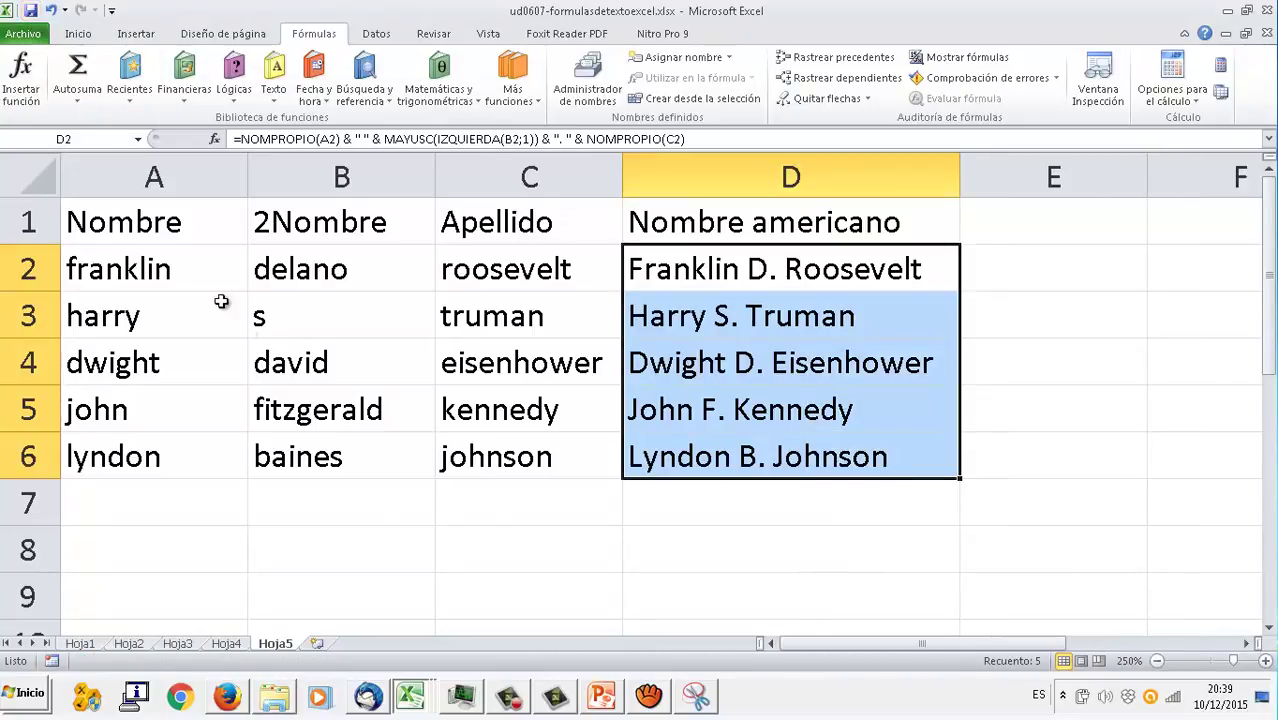
pyautogui.click(522, 694)
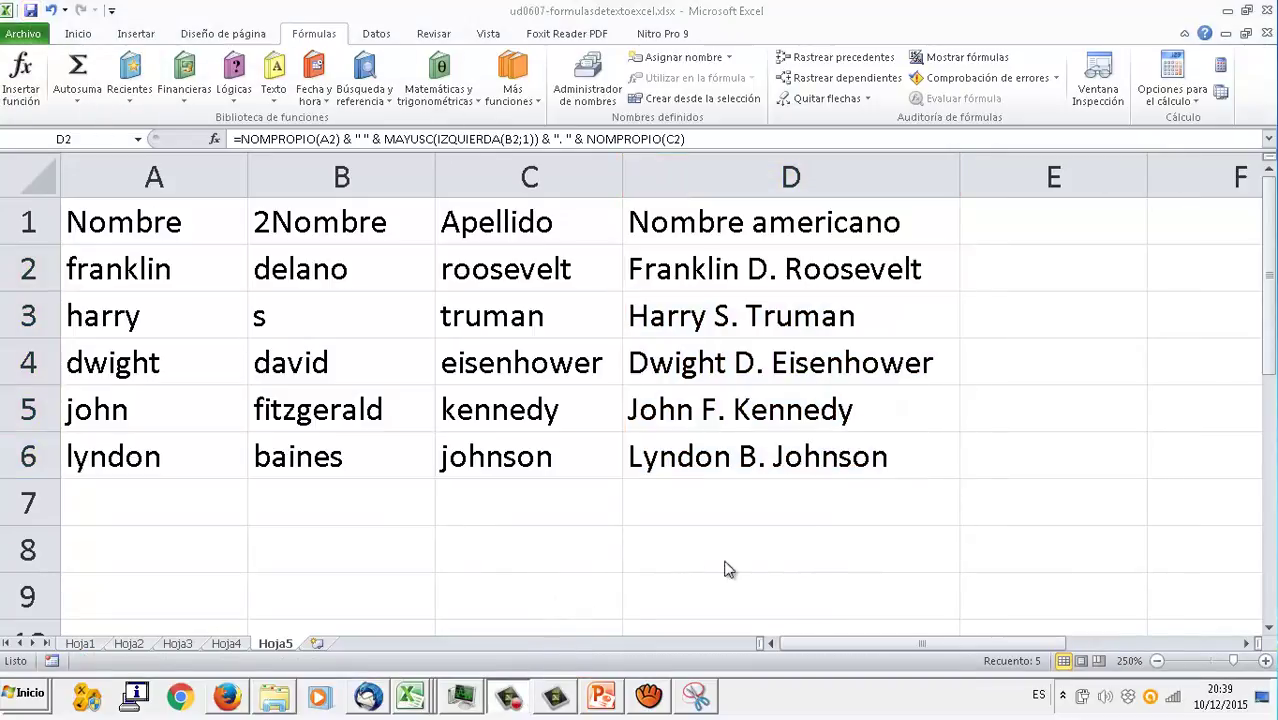